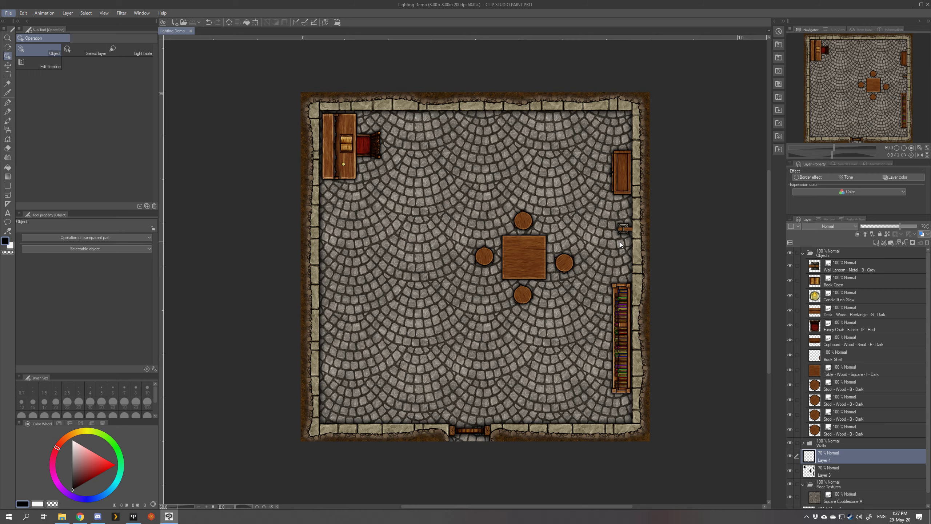
Collapse the Objects folder and create a new layer folder named Lighting above it
scroll(627, 229, up, 8)
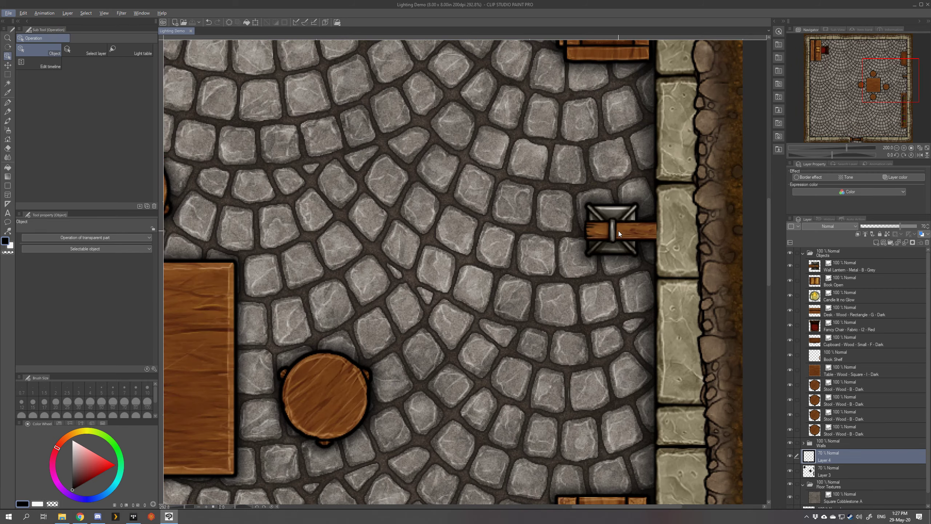
scroll(621, 235, down, 8)
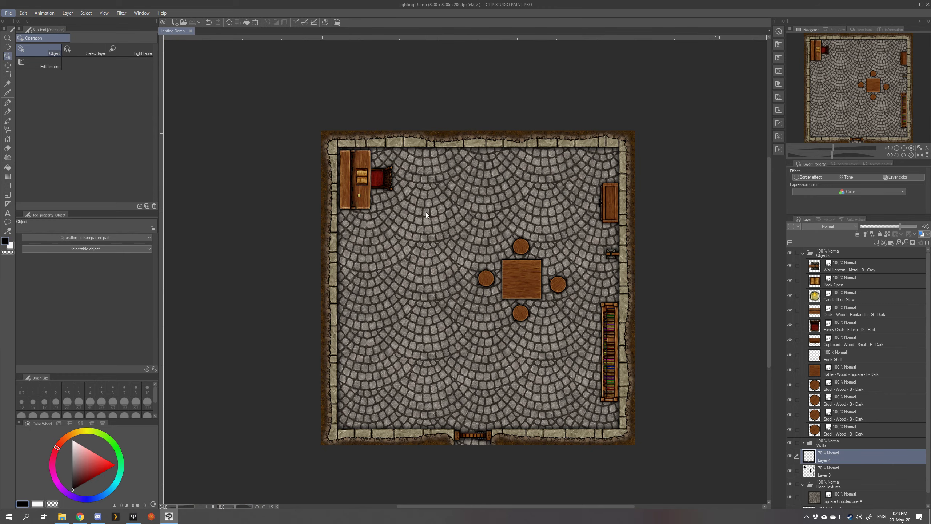
click(802, 254)
click(836, 256)
click(890, 242)
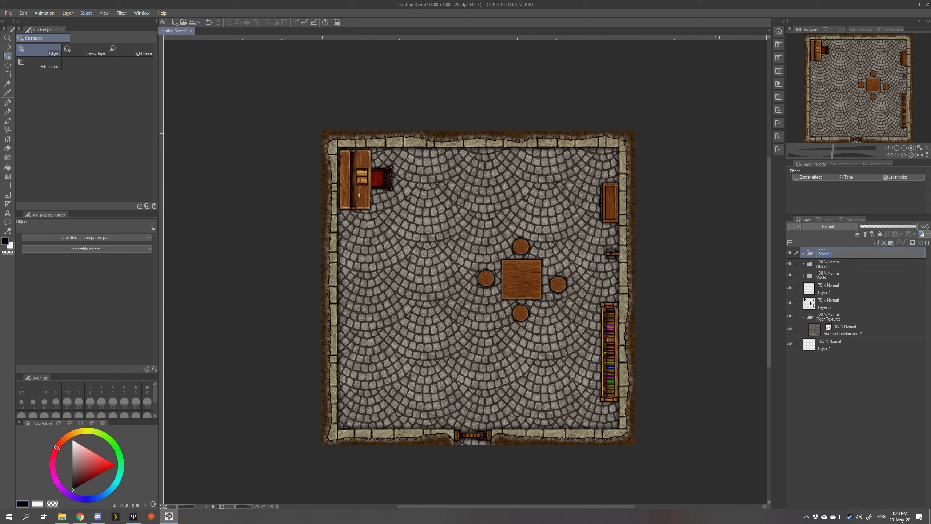
text(Lighting)
key(Return)
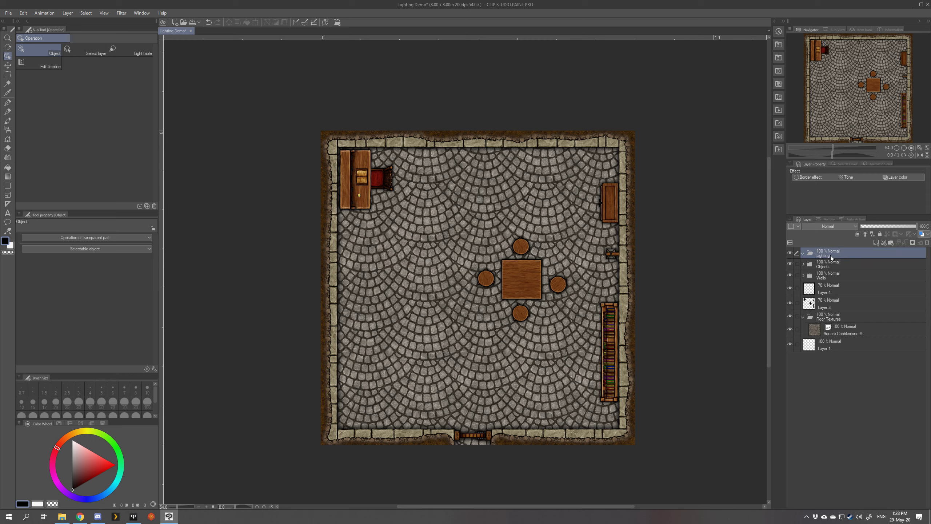
Create a second layer folder inside the Lighting folder and name it Lights
click(891, 242)
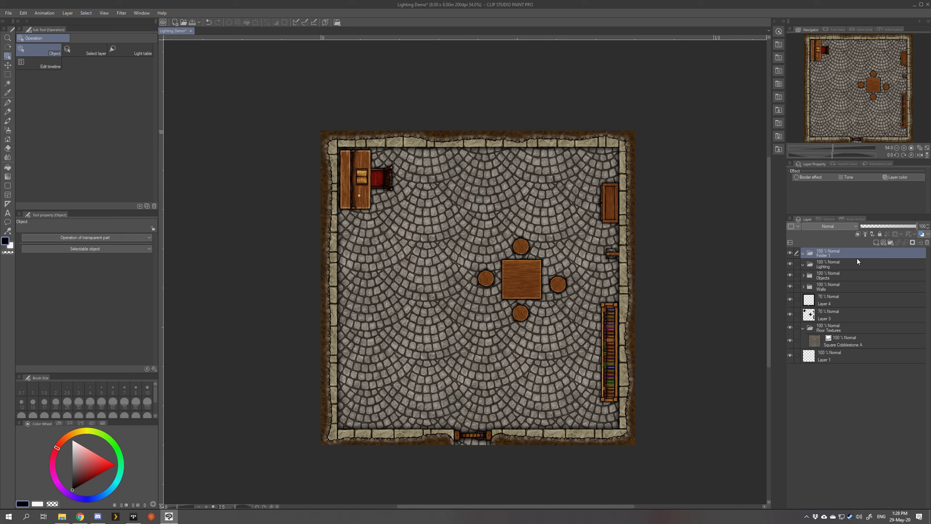
drag(833, 257, 830, 263)
double_click(825, 267)
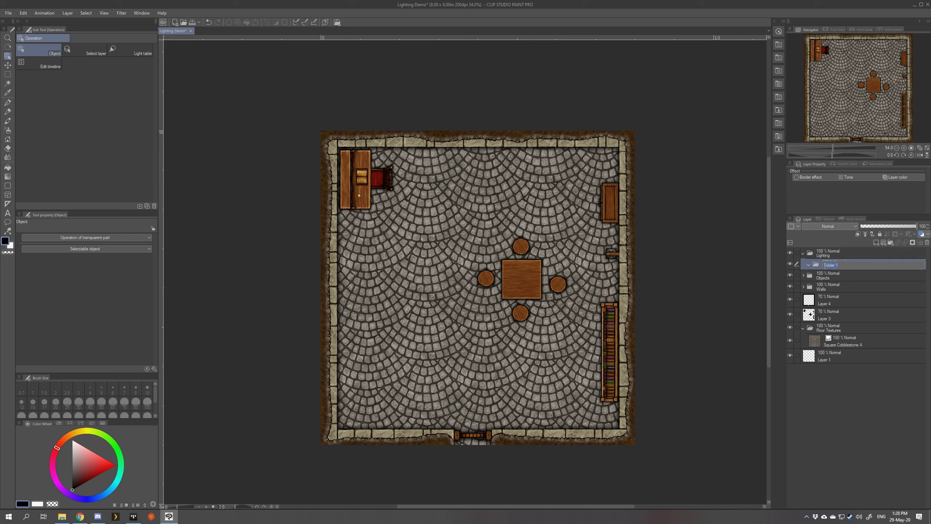
key(BackSpace)
key(Return)
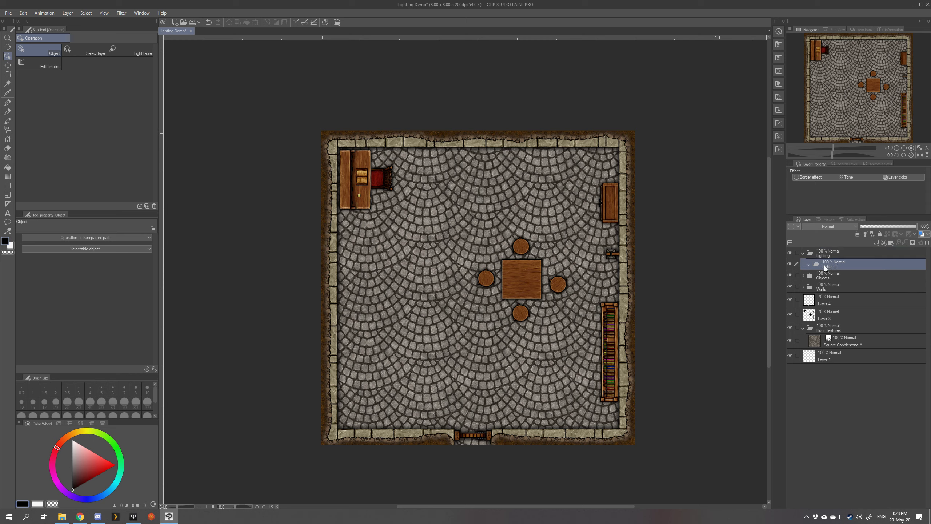
Add another folder inside Lighting, above the Lights folder, and name it Shadow
click(890, 243)
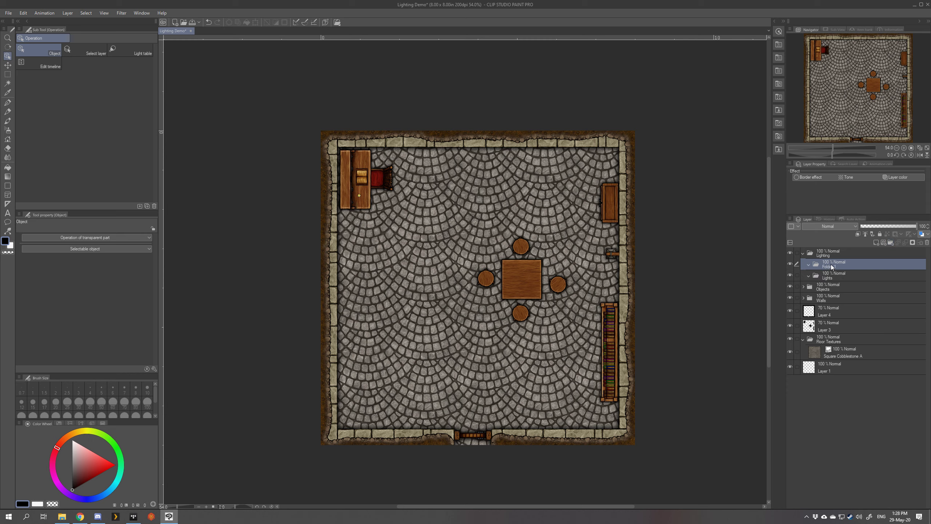
double_click(831, 266)
text(Shadow)
key(BackSpace)
key(BackSpace)
key(BackSpace)
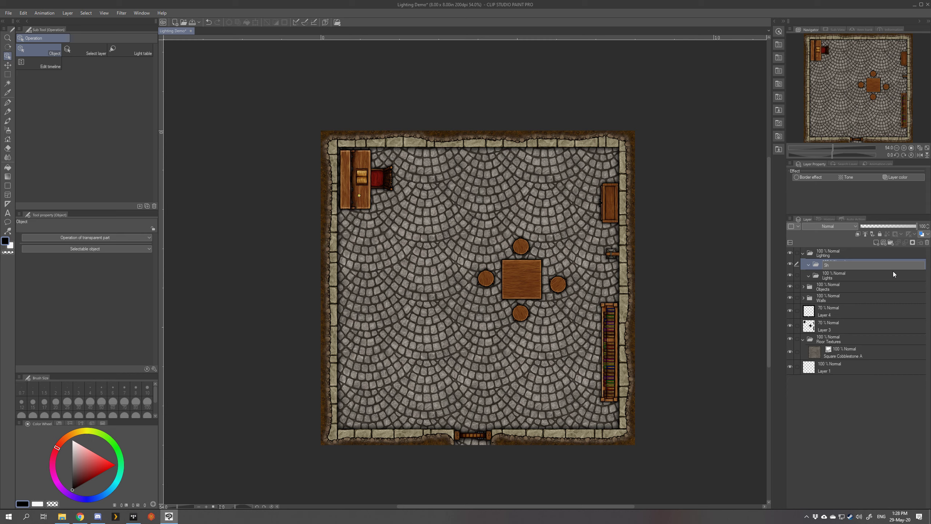
text(adow)
key(Return)
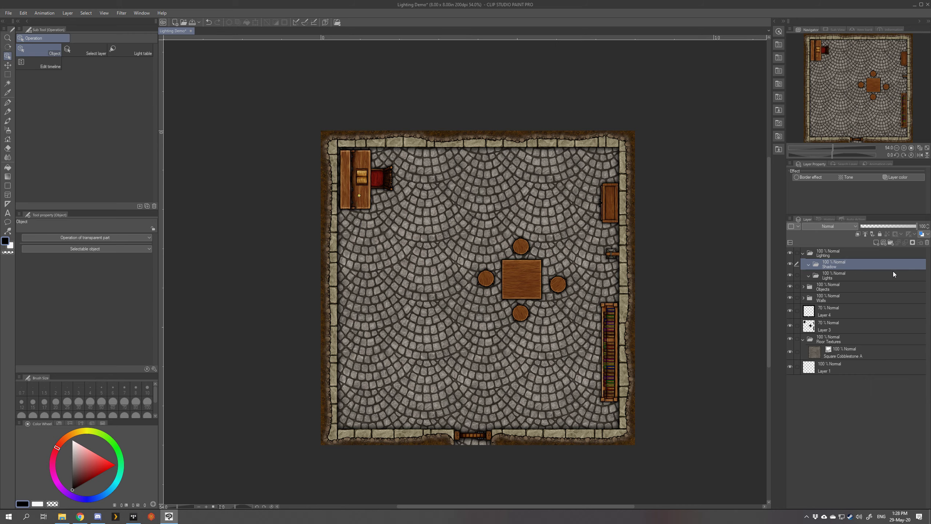
Make the Lights folder active and search the material library for "light"
click(837, 278)
scroll(601, 237, up, 4)
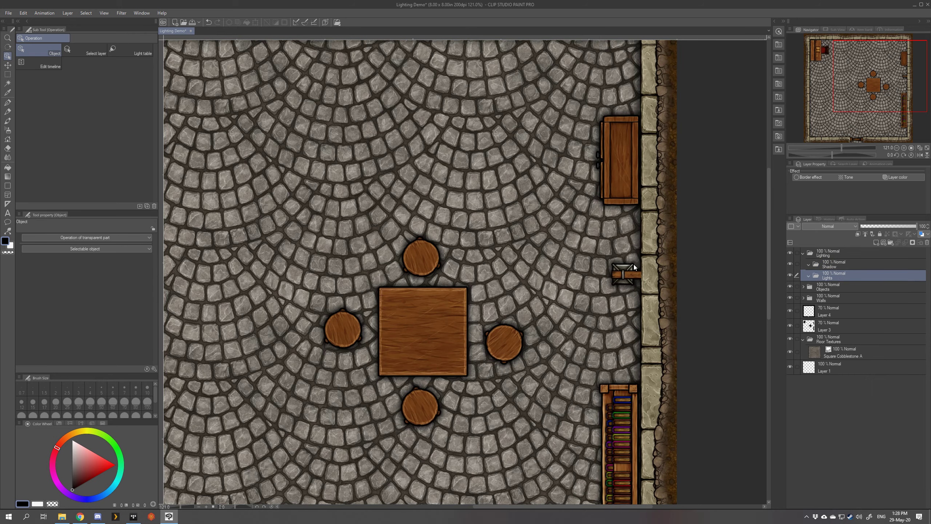
drag(758, 138, 712, 99)
click(779, 44)
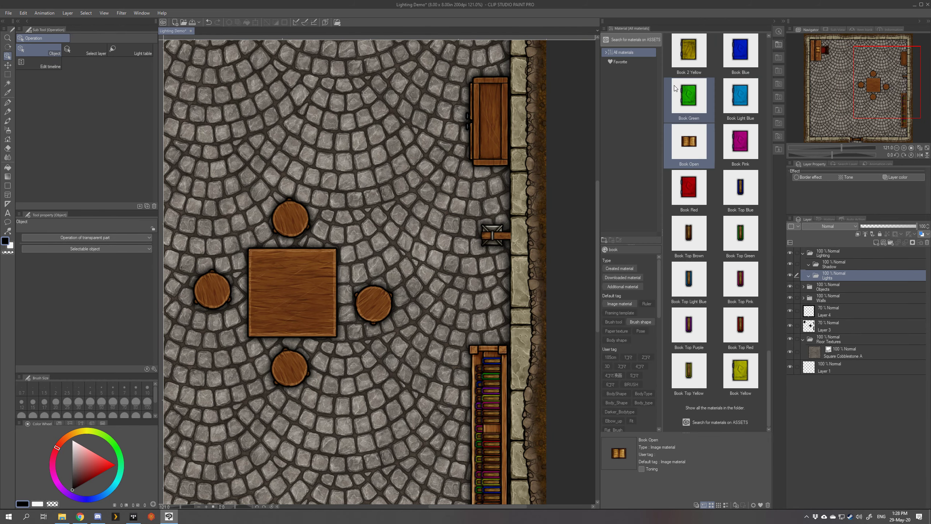
click(626, 249)
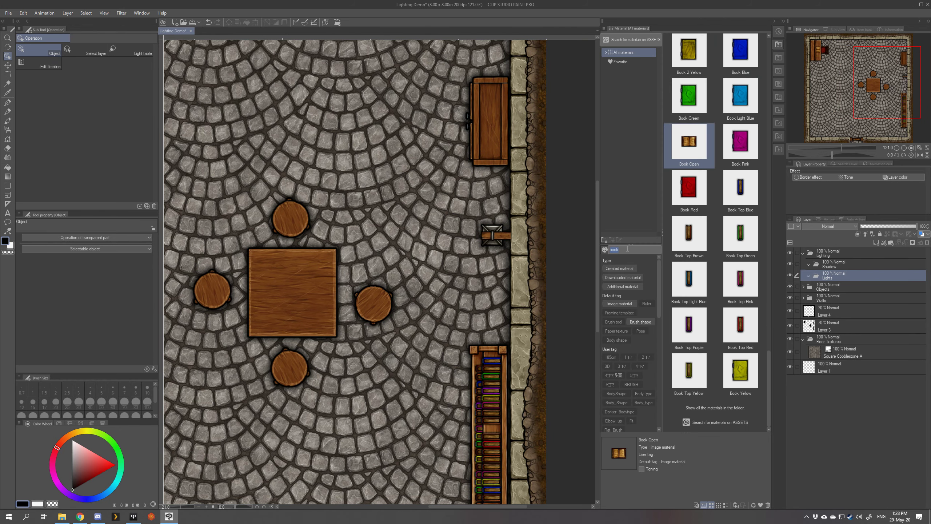
text(light)
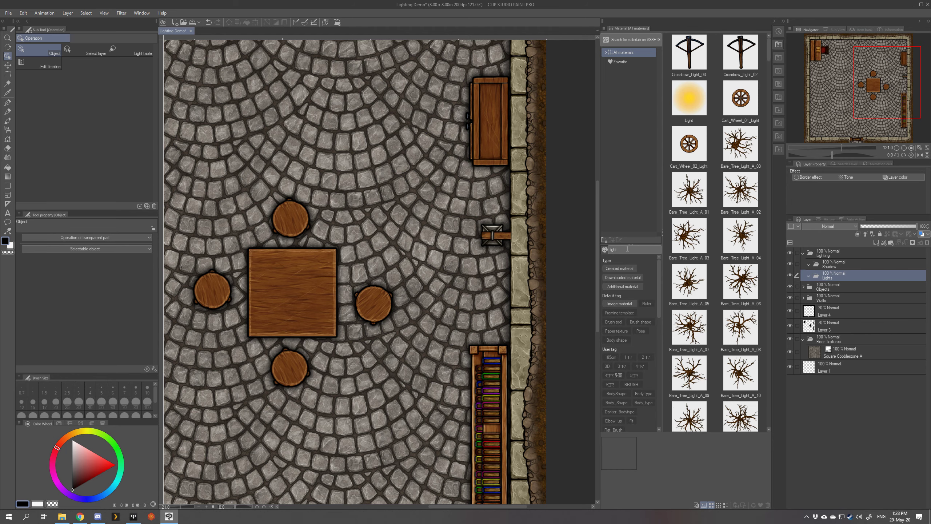
Place the Light material on the map near the wall lantern and close the material library
click(683, 91)
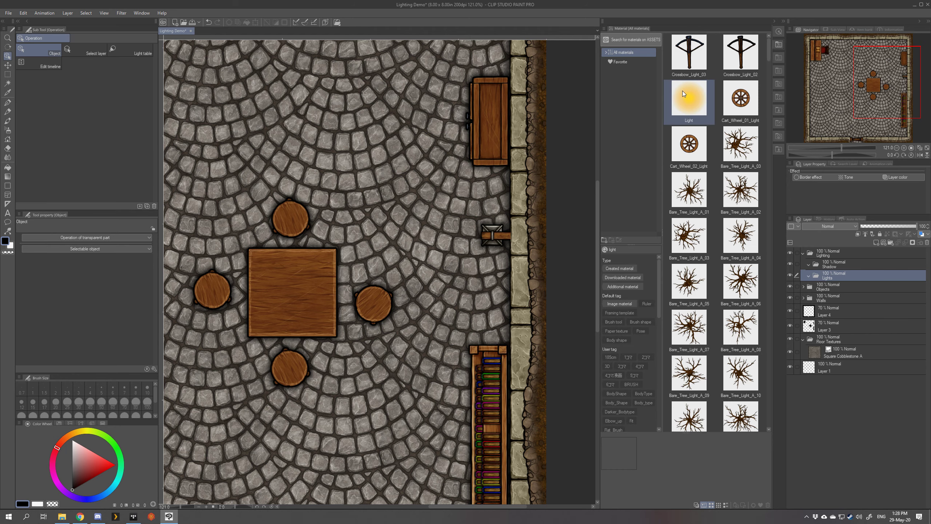
scroll(529, 185, down, 3)
drag(700, 112, 473, 217)
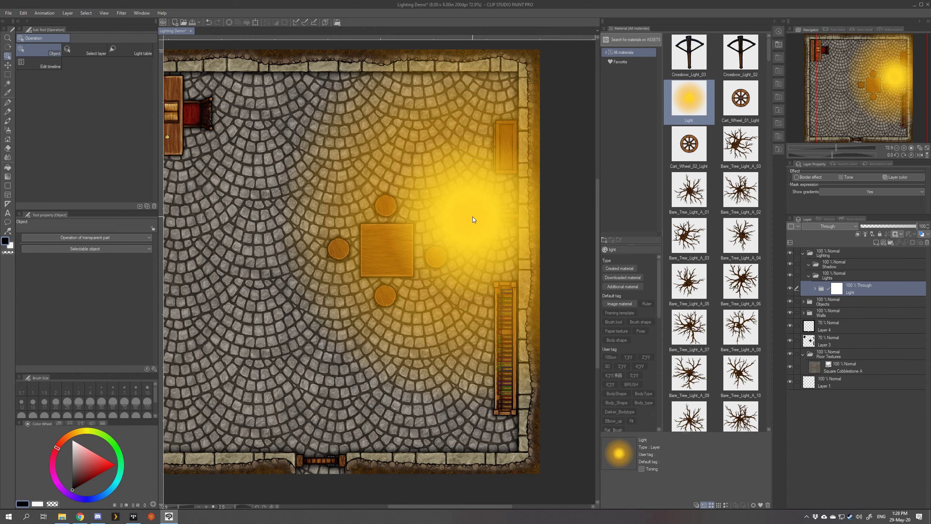
scroll(472, 217, down, 2)
click(783, 44)
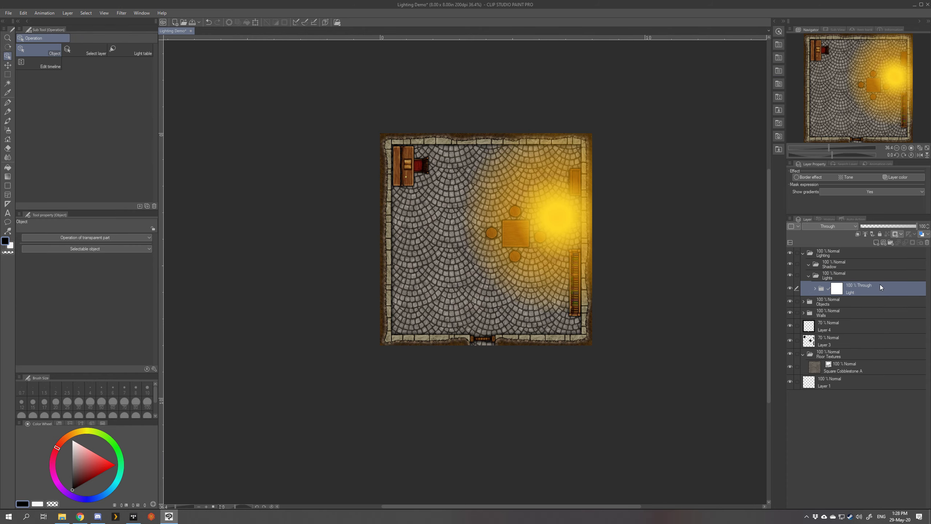
Examine the two Glow dodge gradient layers inside the Light folder
click(814, 289)
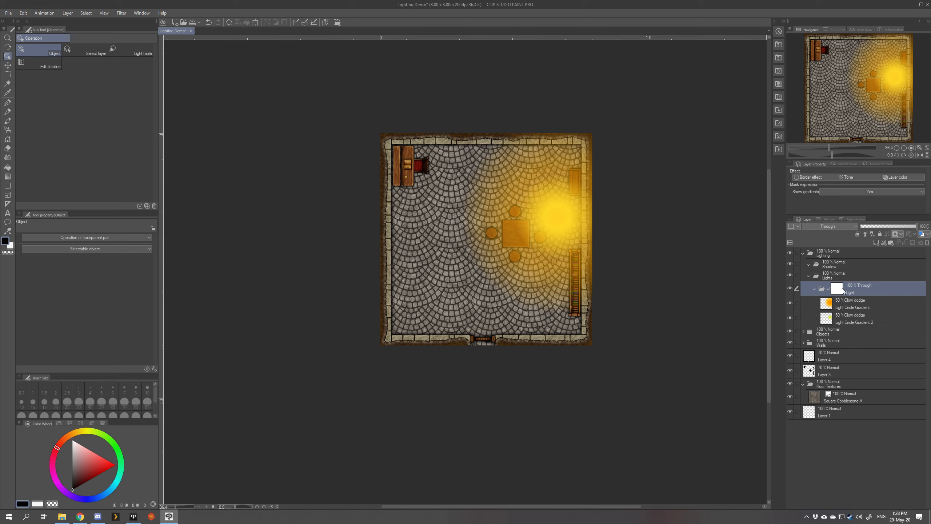
click(850, 308)
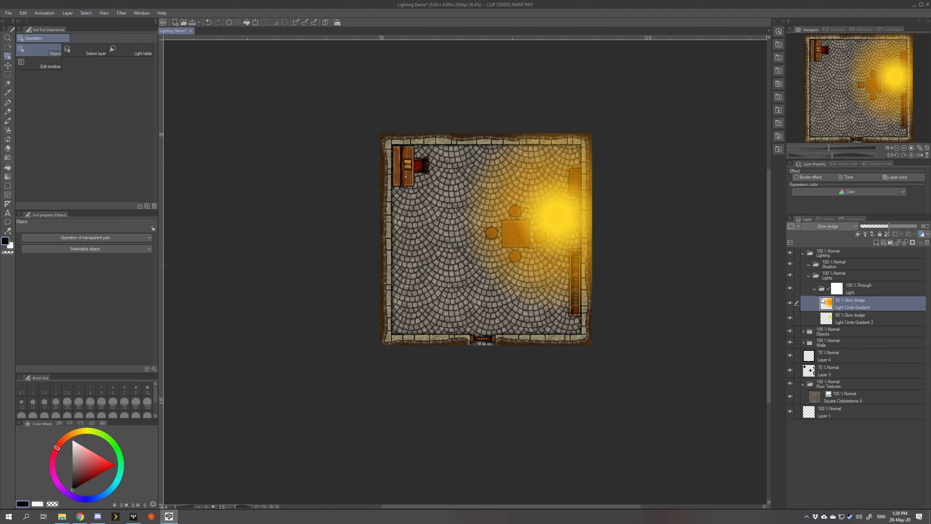
scroll(554, 204, up, 5)
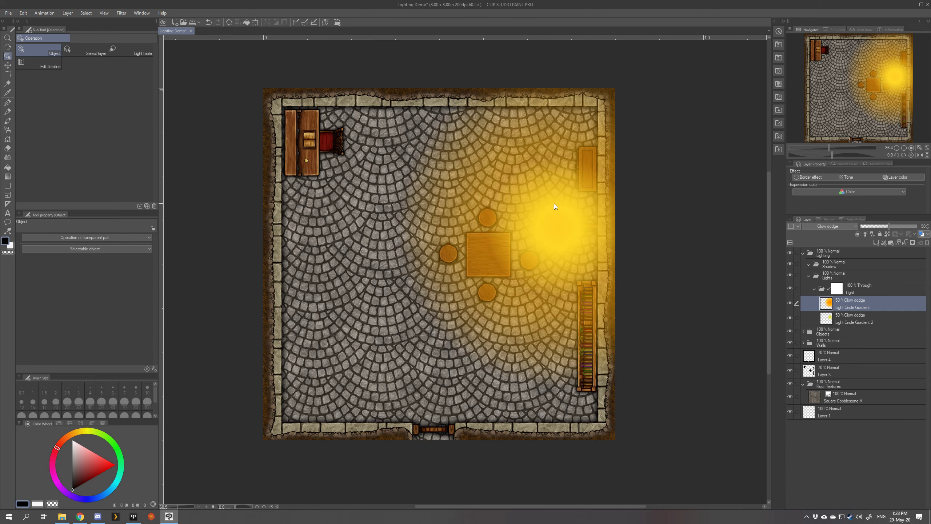
click(813, 290)
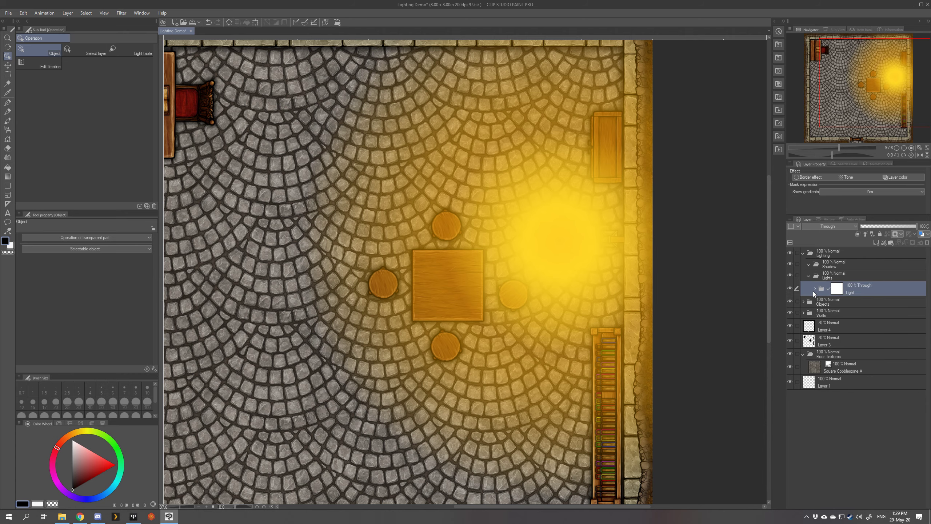
Move the whole Light folder with the Move layer tool so the glow centres on the wall lantern
click(7, 65)
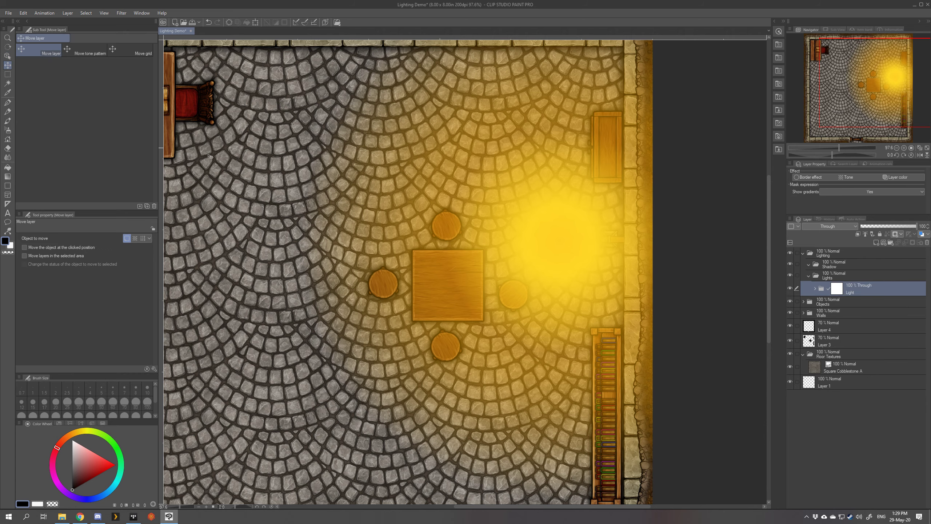
scroll(523, 205, down, 2)
drag(523, 205, 544, 206)
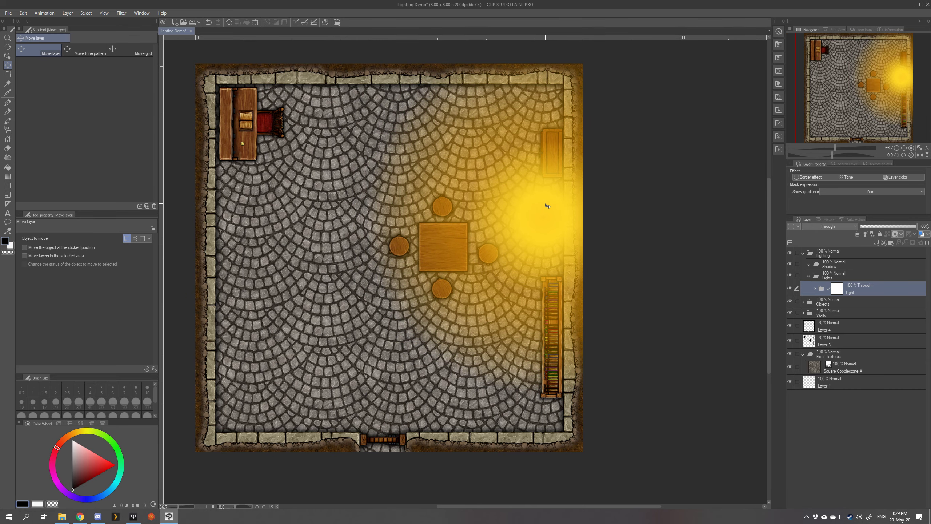
scroll(568, 278, down, 2)
scroll(568, 278, up, 2)
mouse_move(573, 213)
mouse_down()
mouse_move(571, 250)
mouse_move(567, 206)
mouse_up()
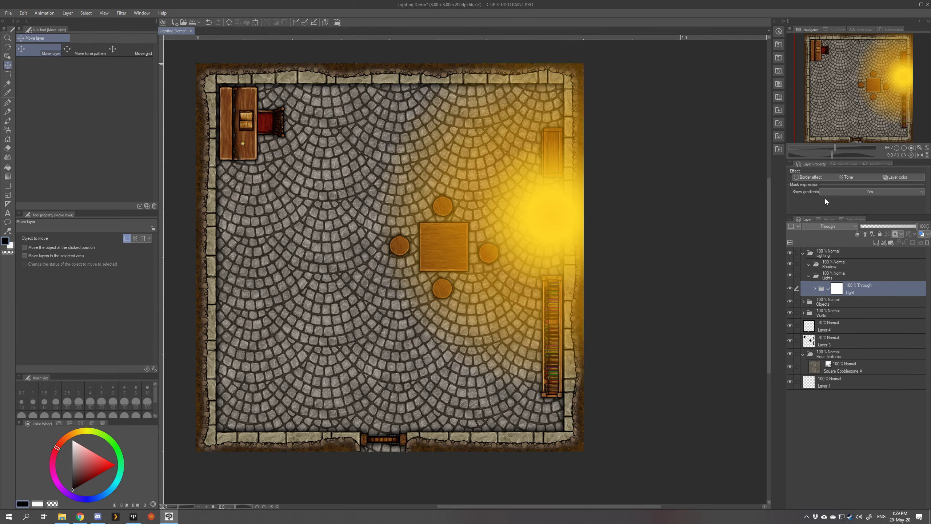
Reduce the Light folder's opacity to 50%
click(896, 227)
drag(895, 228, 888, 227)
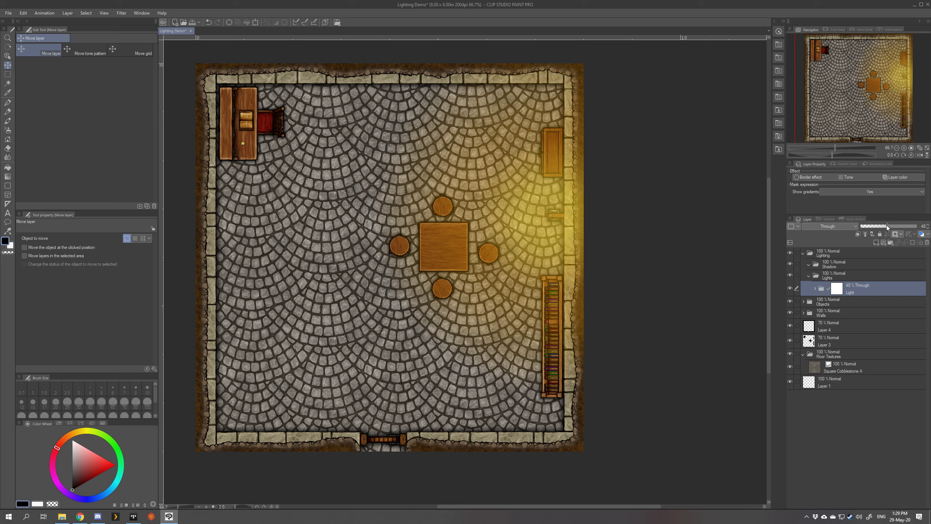
drag(887, 227, 885, 227)
scroll(578, 246, down, 2)
scroll(511, 227, up, 2)
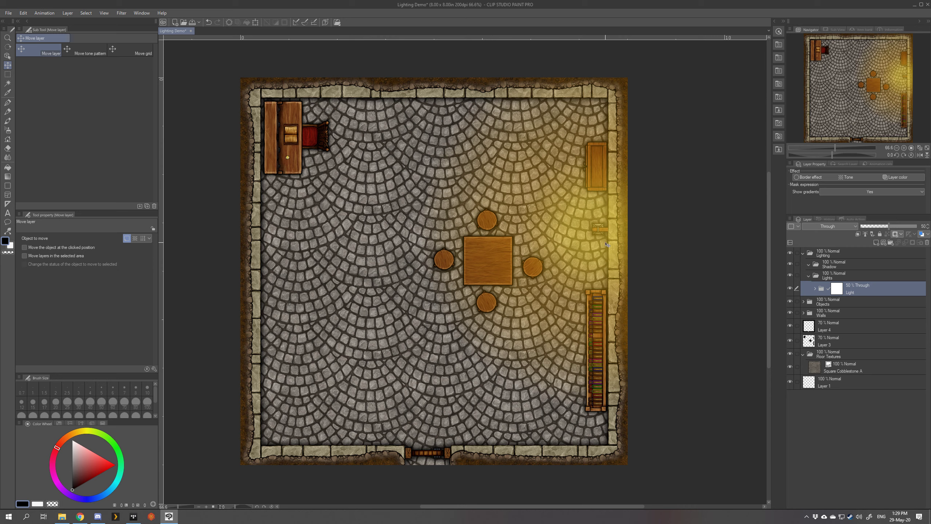
Add a new layer in the Shadow folder and place a Radial line special ruler on it, centred on the wall lantern
click(863, 264)
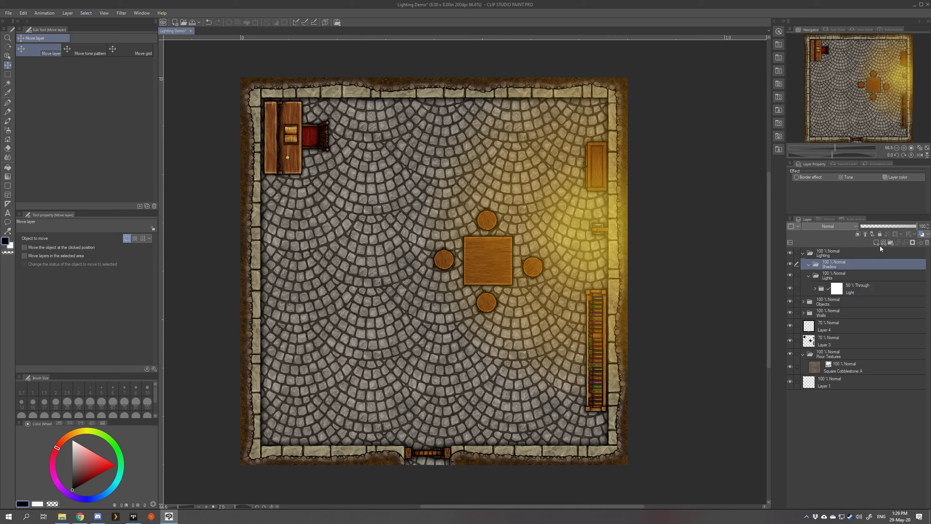
click(876, 243)
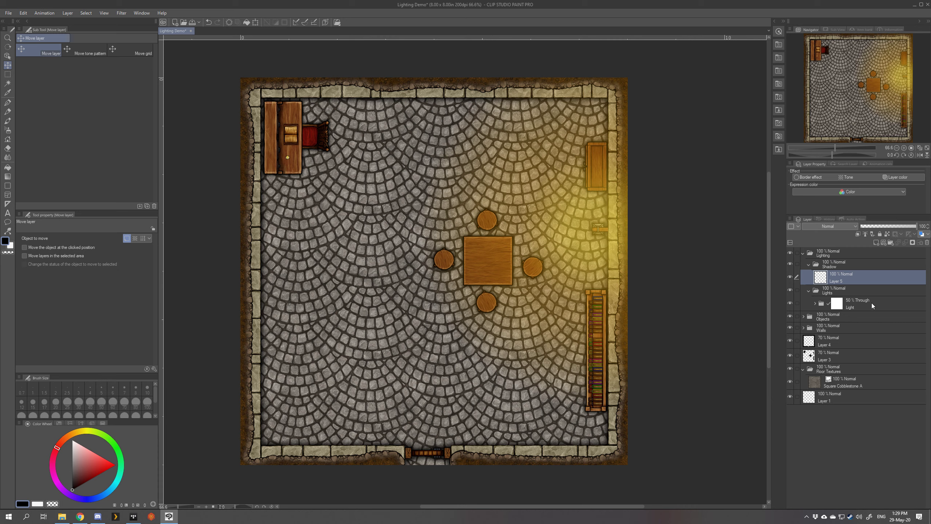
click(9, 205)
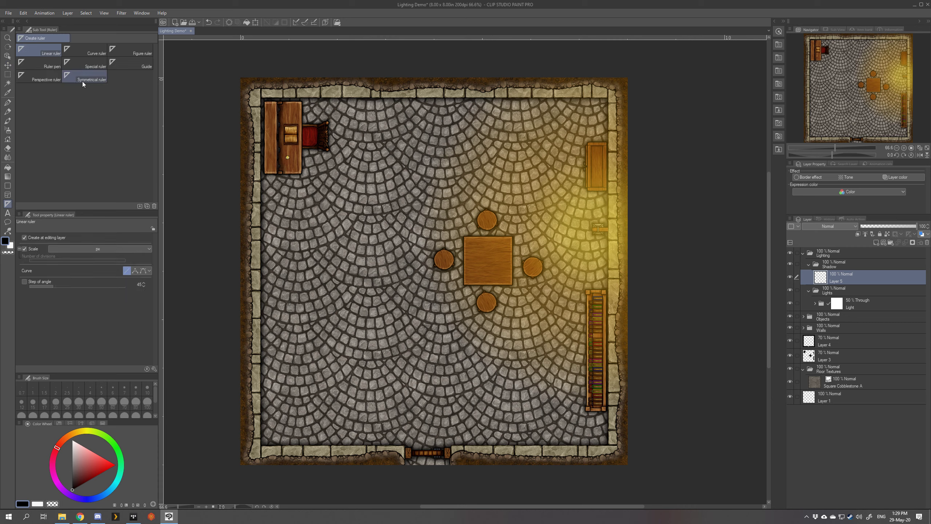
click(85, 67)
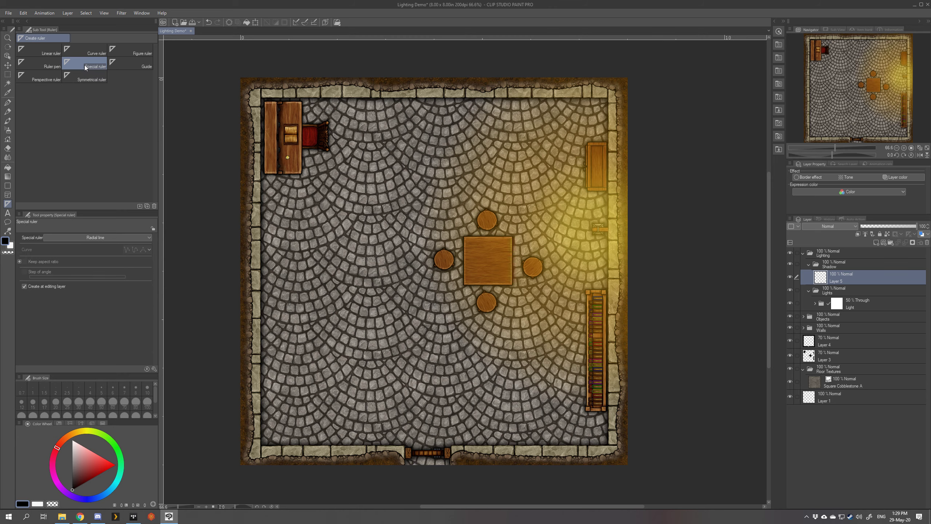
click(112, 236)
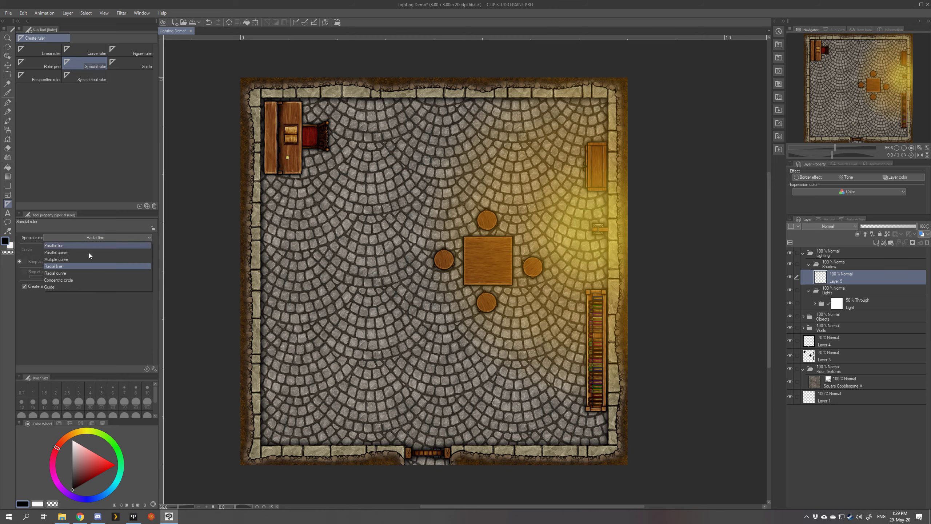
click(61, 268)
scroll(554, 202, up, 3)
scroll(555, 202, up, 4)
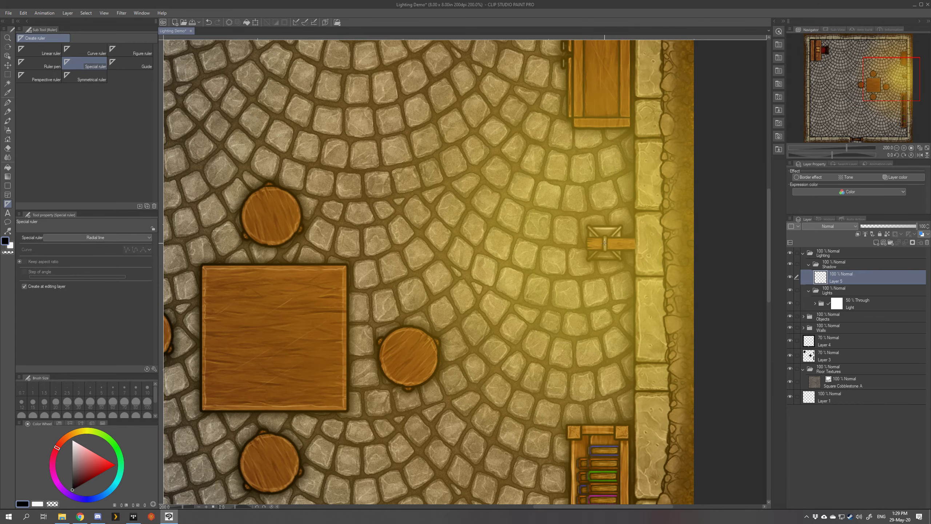
click(605, 243)
scroll(581, 238, down, 5)
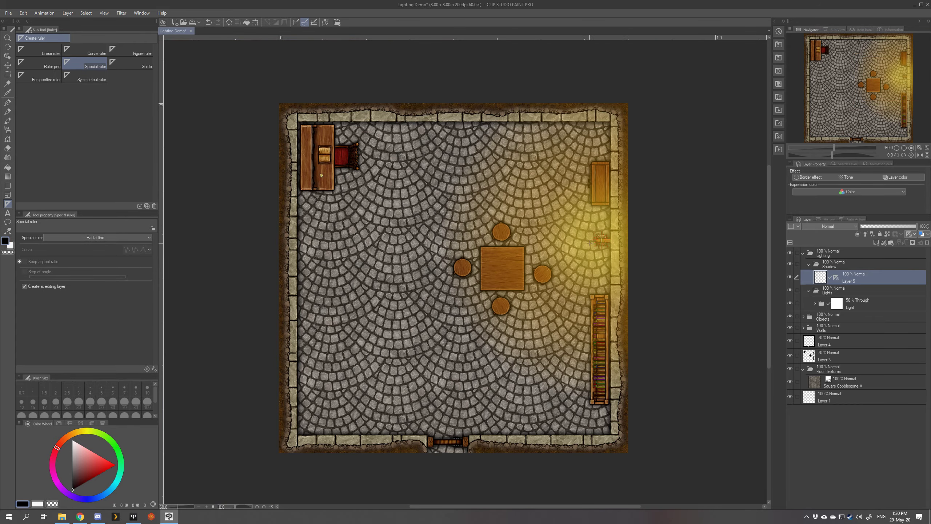
Set up the G-pen with pure red as the drawing colour and a brush size of 5
scroll(603, 248, up, 1)
key(p)
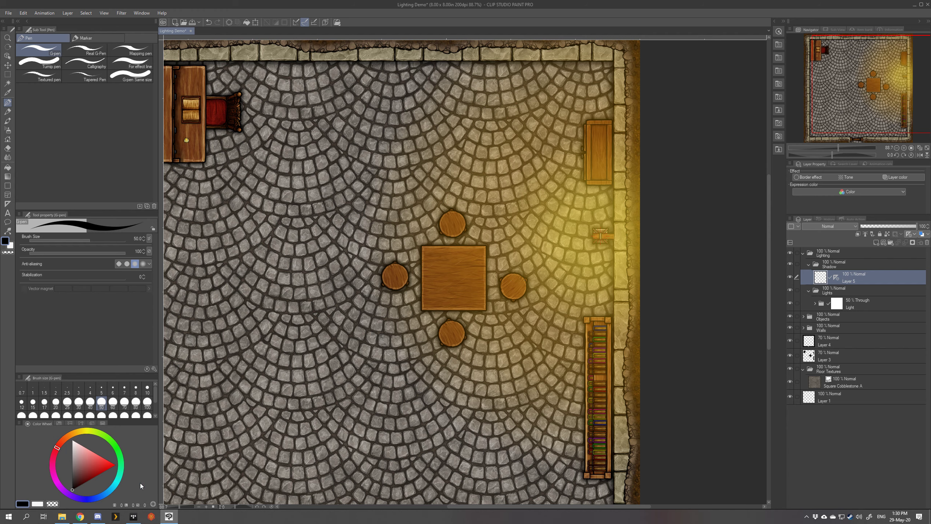
click(115, 465)
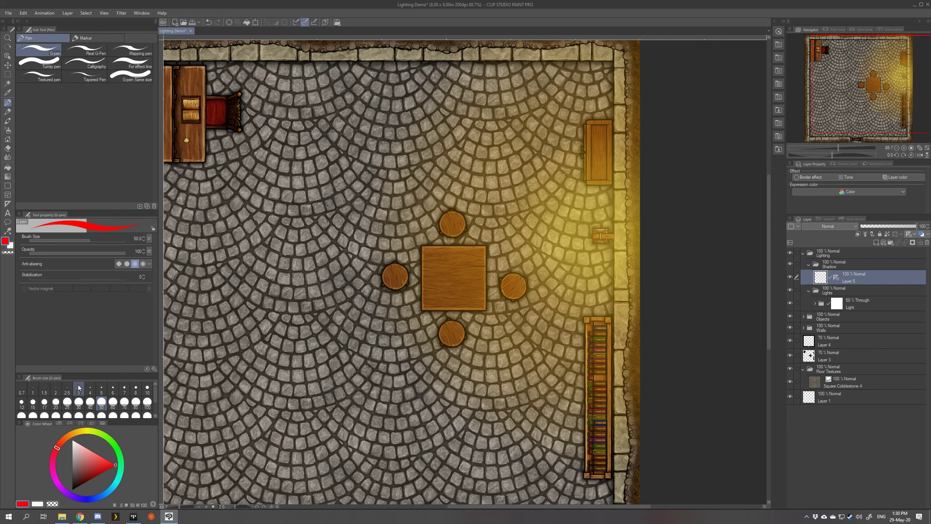
click(102, 391)
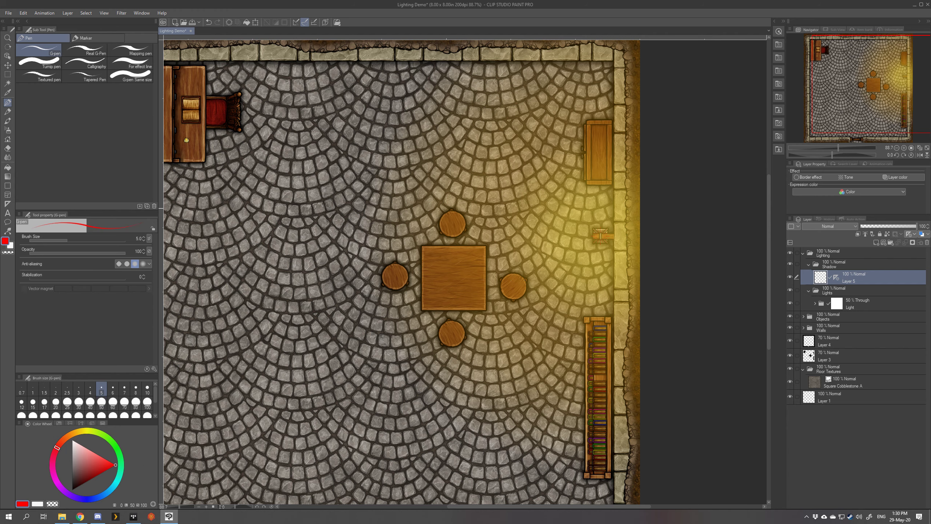
Draw a red guide line along the radial ruler from the bookshelf's upper-left corner down to the room's lower wall
drag(563, 179, 556, 99)
scroll(588, 170, up, 5)
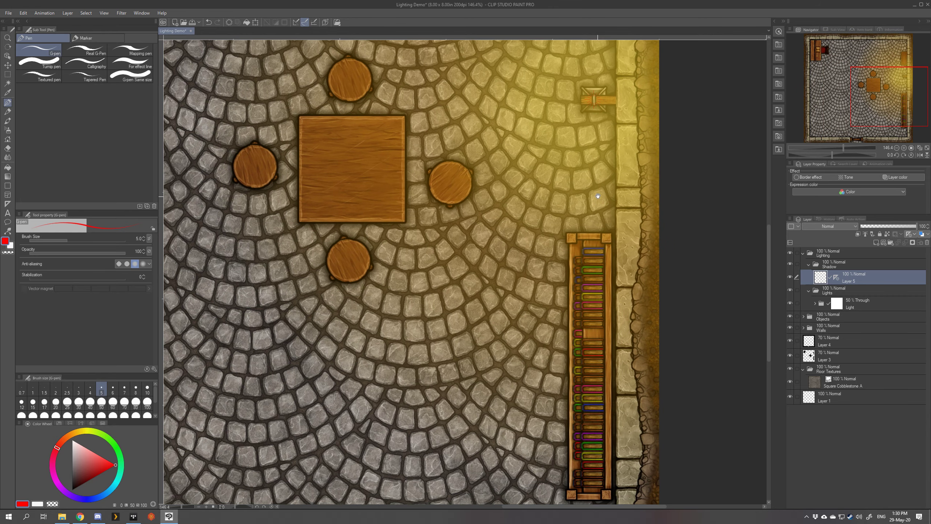
drag(598, 196, 601, 182)
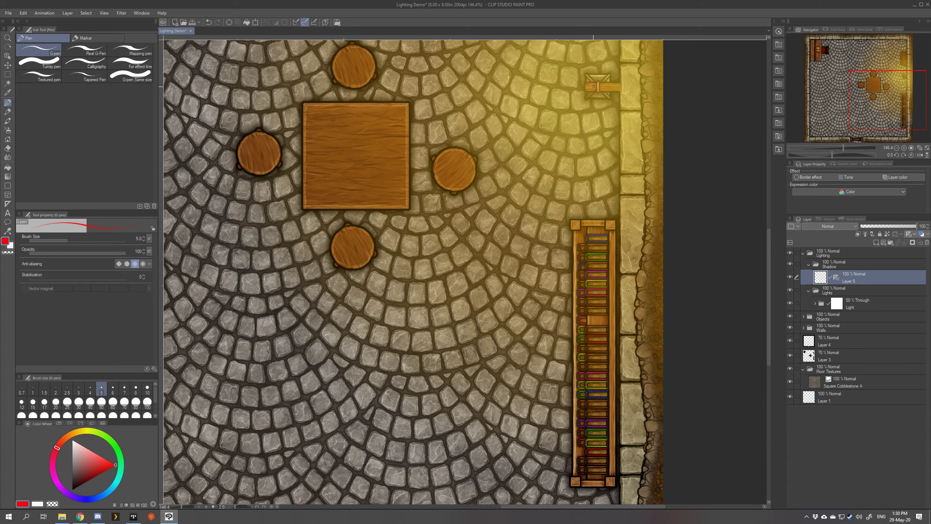
scroll(542, 272, down, 5)
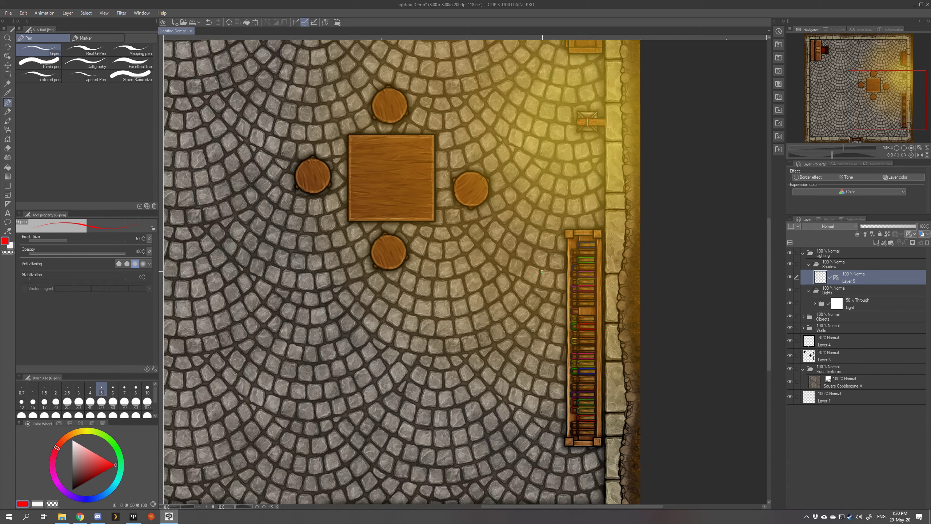
drag(563, 252, 563, 205)
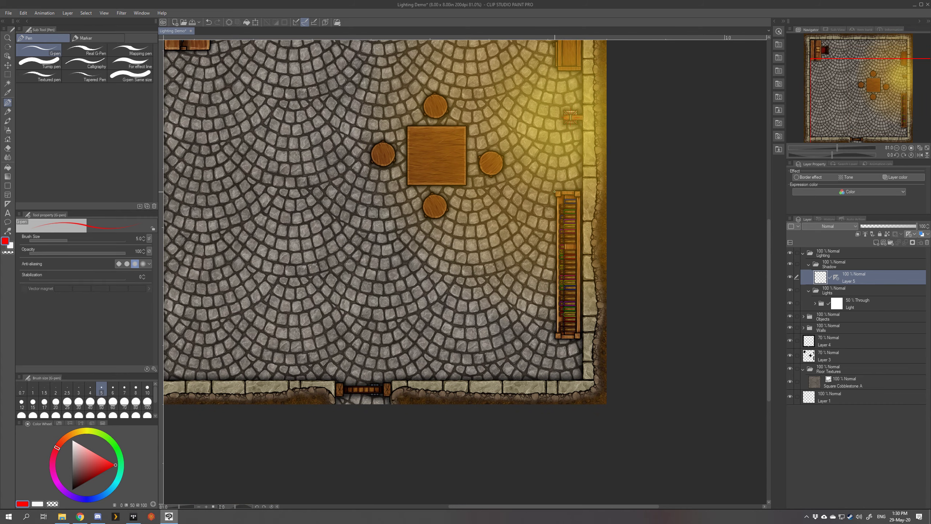
drag(548, 221, 521, 379)
drag(546, 182, 557, 334)
Draw two red guide lines along the radial ruler from the cabinet's left corners up across the upper wall
drag(497, 217, 461, 267)
scroll(535, 275, up, 7)
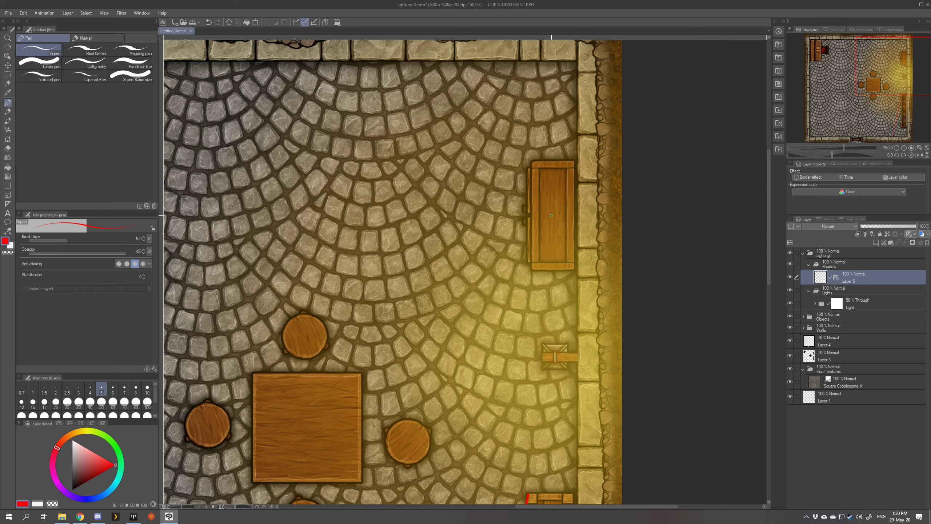
mouse_move(551, 215)
mouse_down()
mouse_move(542, 208)
mouse_move(565, 200)
mouse_move(537, 231)
mouse_move(558, 211)
mouse_up()
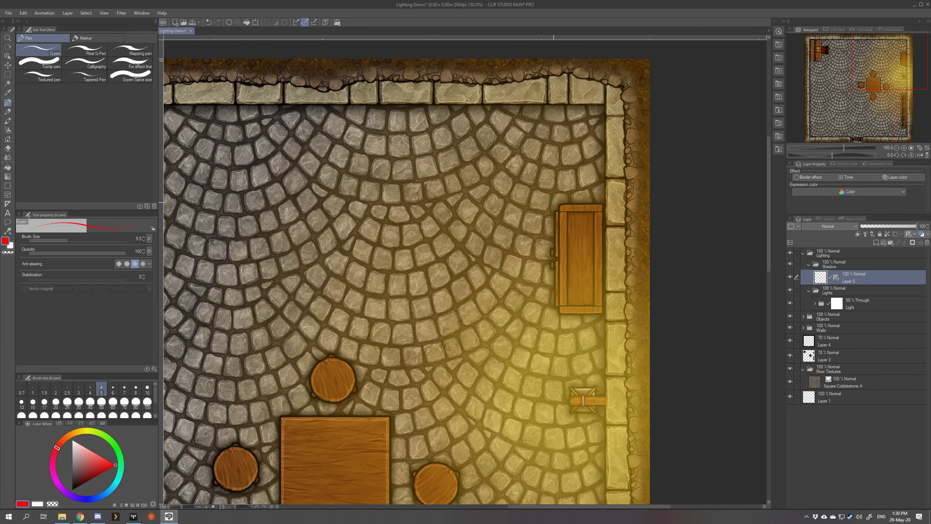
drag(560, 205, 544, 62)
drag(559, 310, 494, 63)
Increase the G-pen's brush size to 12 for marking the shadows around the table and stools
scroll(522, 232, down, 3)
scroll(522, 232, down, 2)
scroll(513, 242, up, 4)
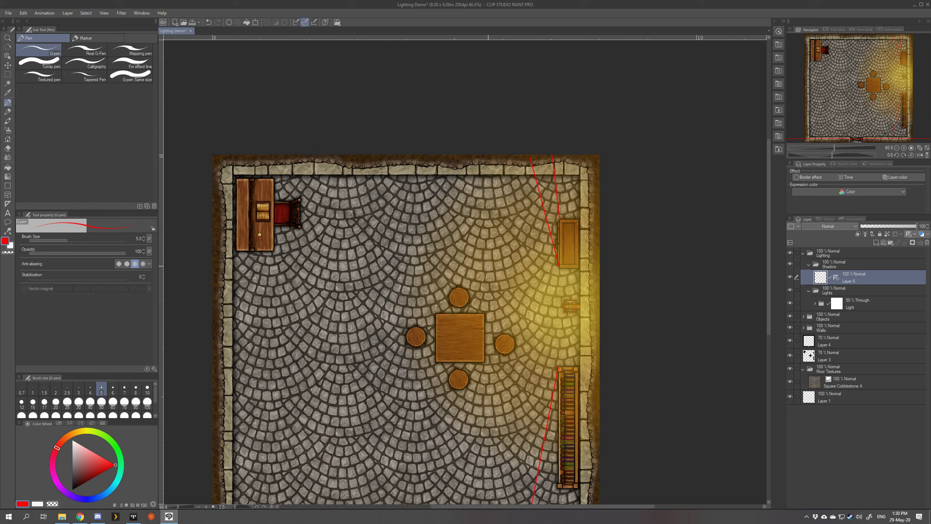
drag(409, 216, 459, 138)
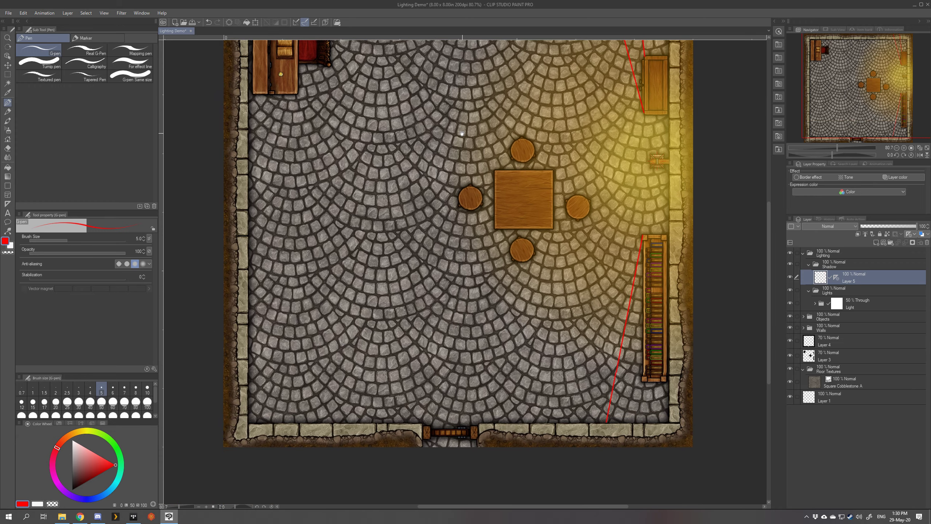
drag(537, 201, 491, 164)
scroll(492, 164, up, 5)
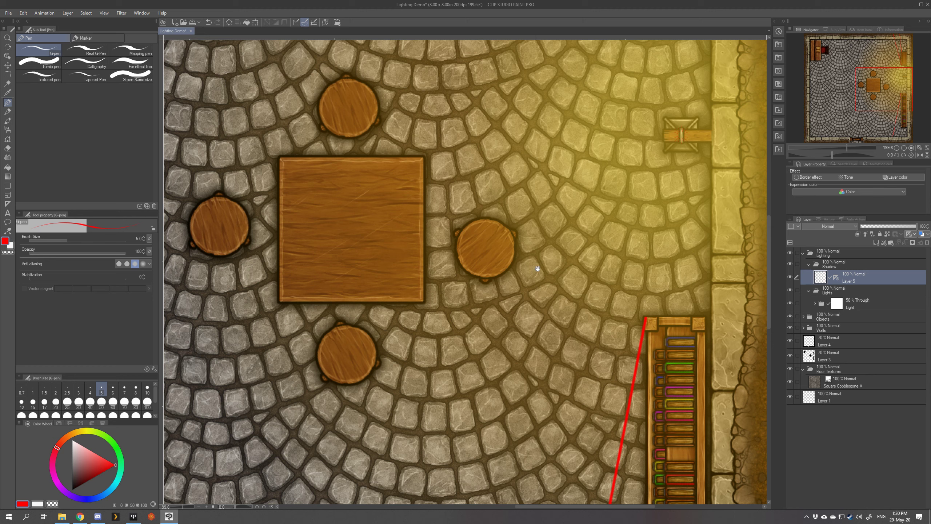
drag(538, 269, 548, 260)
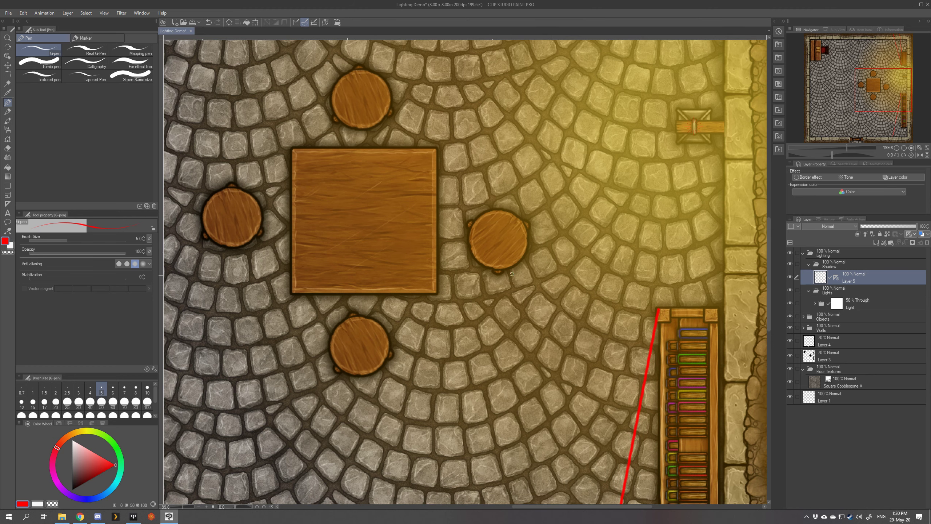
key(bracketright)
key(bracketright)
key(bracketright)
key(bracketright)
key(bracketright)
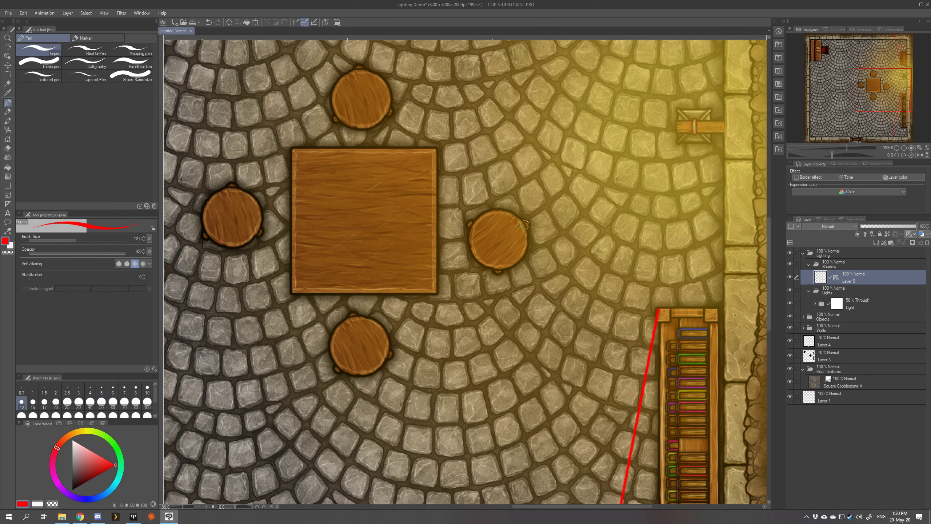
Draw red shadow guide lines leading away from the lantern off the legs of the stools right of and below the table
drag(524, 224, 346, 328)
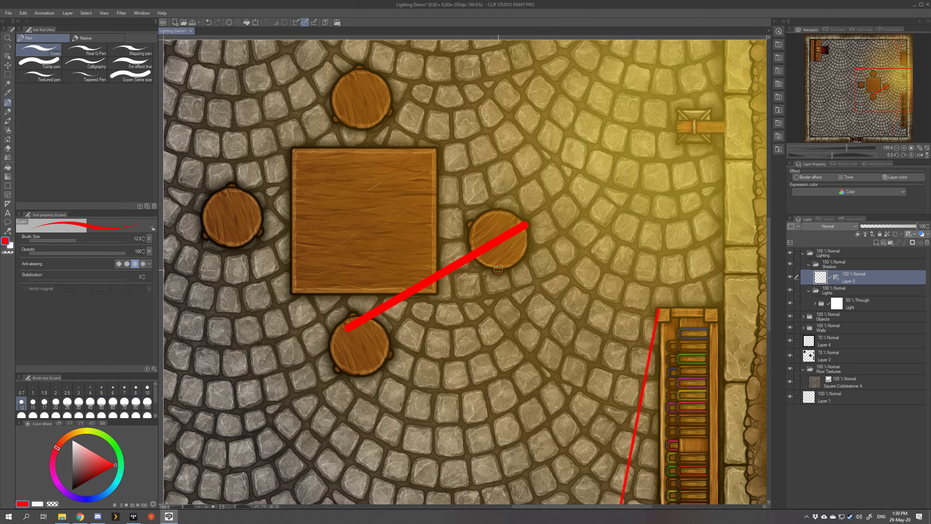
drag(498, 269, 358, 373)
drag(470, 223, 351, 274)
mouse_move(356, 320)
mouse_down()
mouse_move(517, 218)
mouse_move(484, 247)
mouse_move(402, 286)
mouse_up()
drag(465, 298, 403, 340)
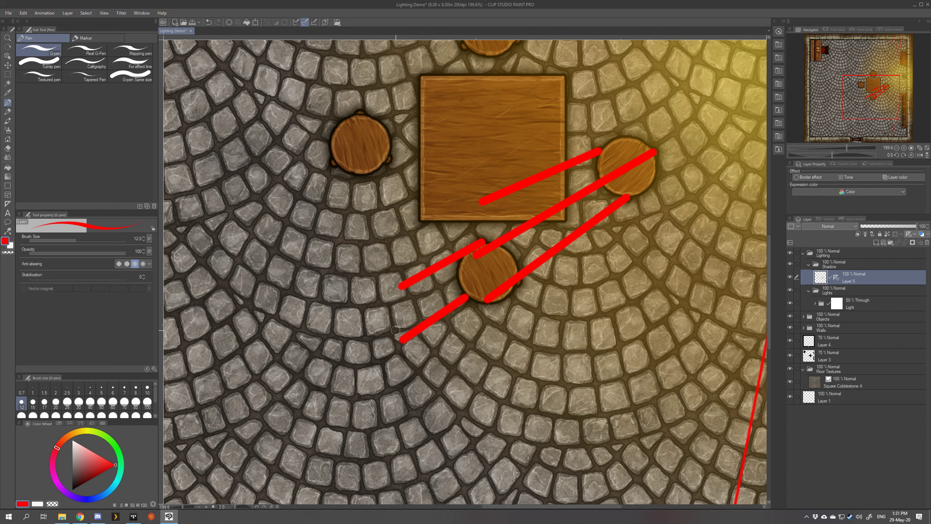
Draw red shadow guide lines leading away from the lantern off the legs of the stool above the table
drag(543, 71, 486, 278)
drag(432, 202, 374, 192)
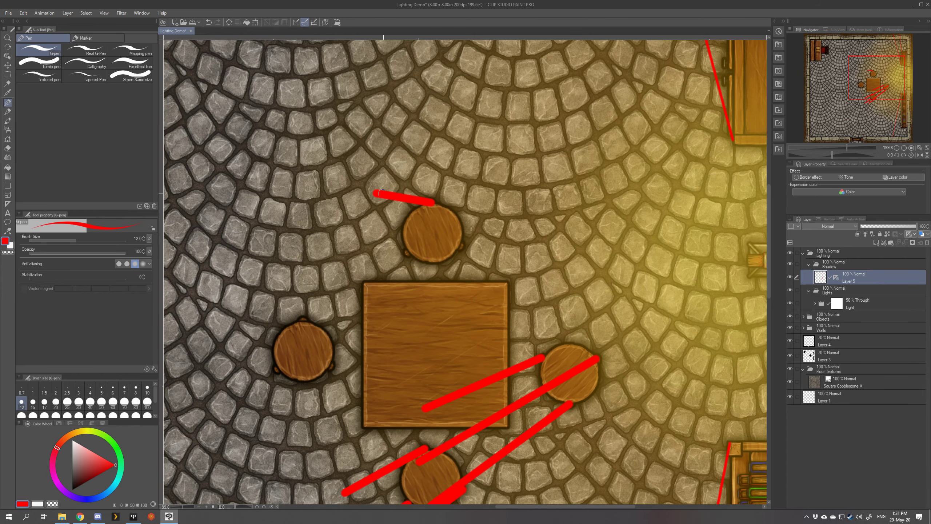
drag(462, 243, 320, 234)
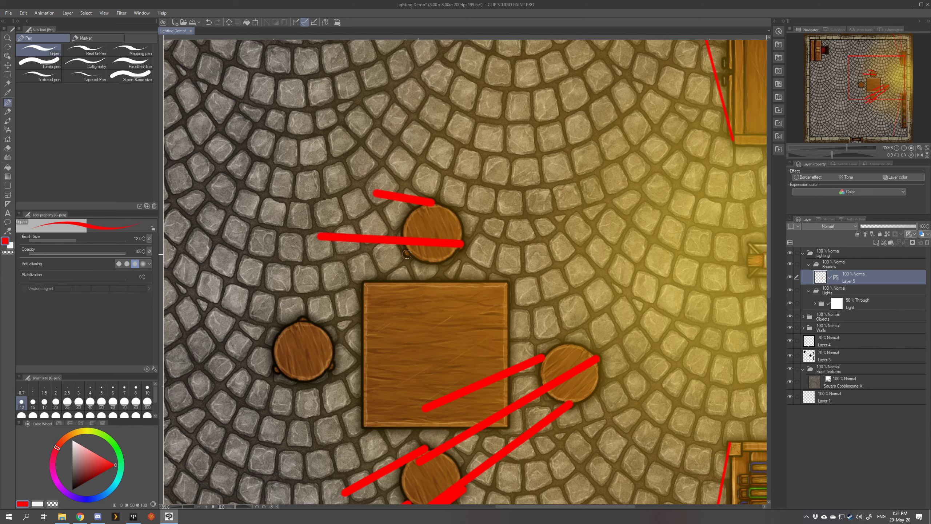
drag(408, 254, 303, 253)
Draw red shadow guide lines leading away from the lantern off the legs of the stool left of the table
mouse_move(320, 317)
mouse_down()
mouse_move(519, 238)
mouse_move(402, 252)
mouse_up()
drag(478, 290, 350, 316)
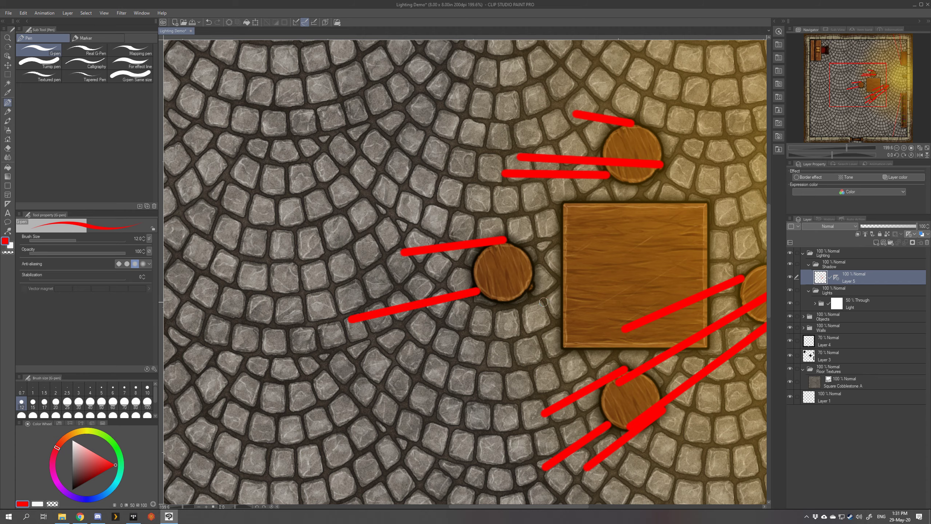
drag(533, 287, 380, 325)
scroll(505, 304, down, 1)
scroll(506, 304, down, 3)
scroll(567, 283, up, 2)
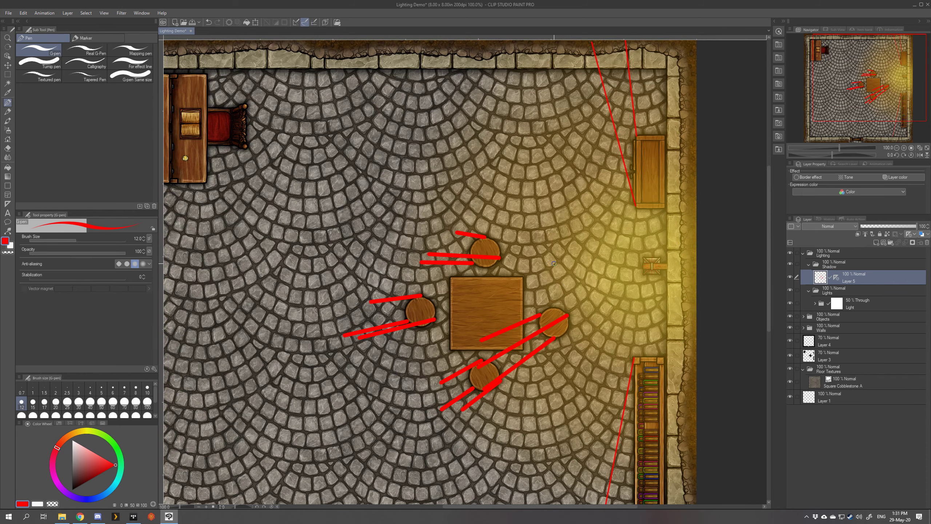
scroll(554, 263, down, 1)
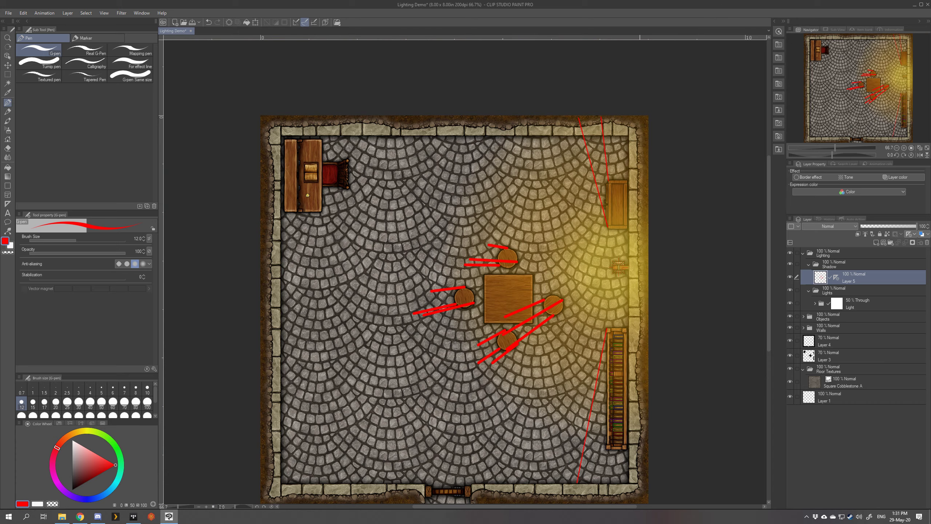
scroll(643, 216, up, 1)
scroll(644, 216, up, 1)
scroll(612, 235, down, 2)
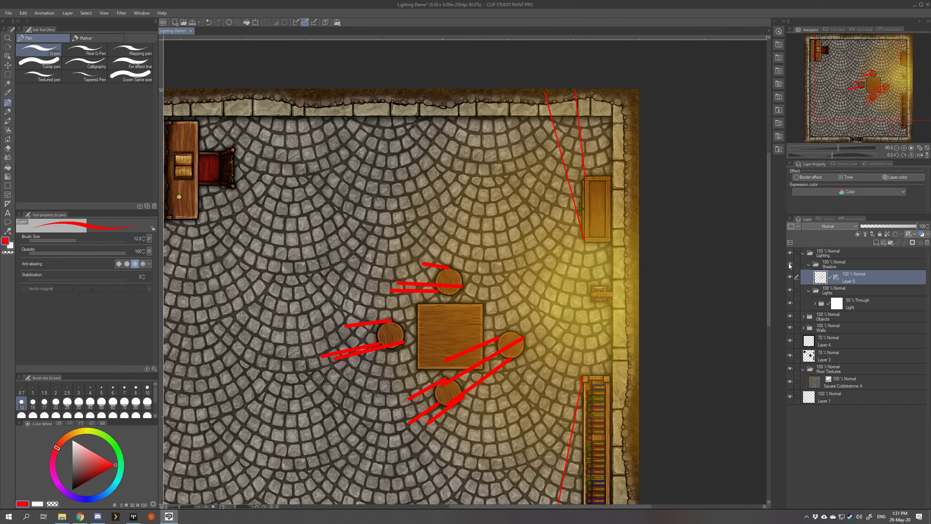
Collapse the Shadow folder and mask the glow off the walls by filling Layer 4's selection with transparent colour on the Light folder's mask
click(808, 265)
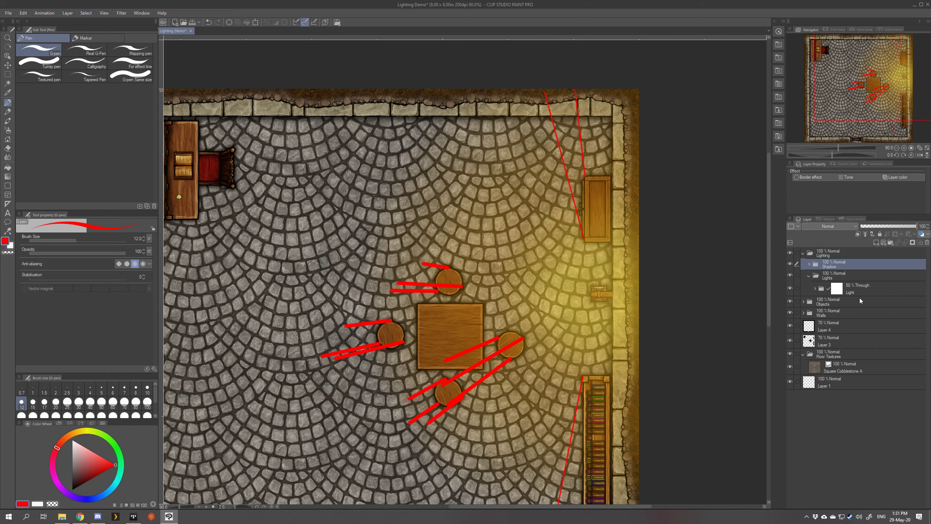
click(841, 290)
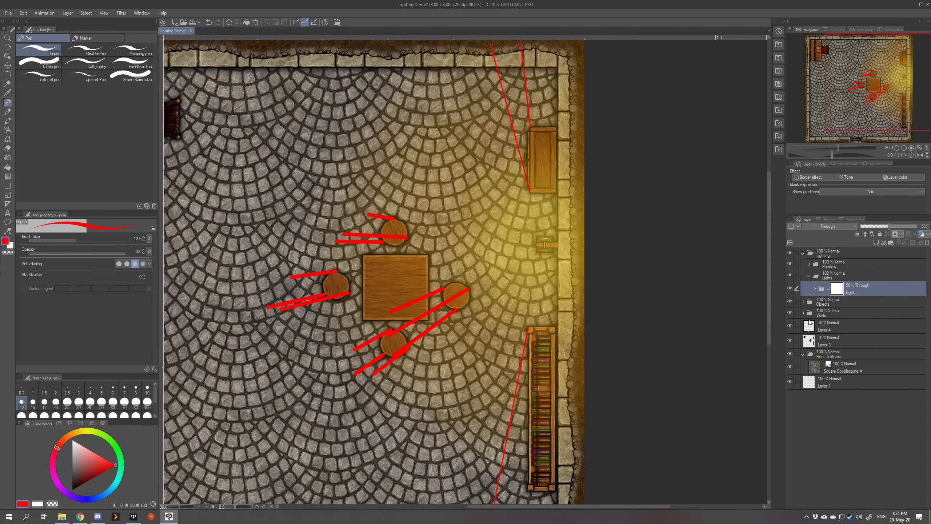
ctrl+click(809, 323)
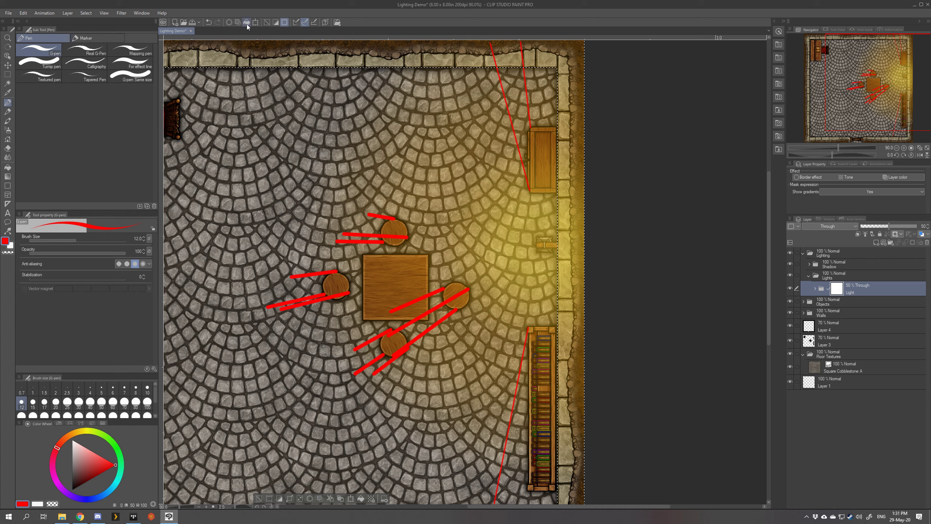
click(8, 252)
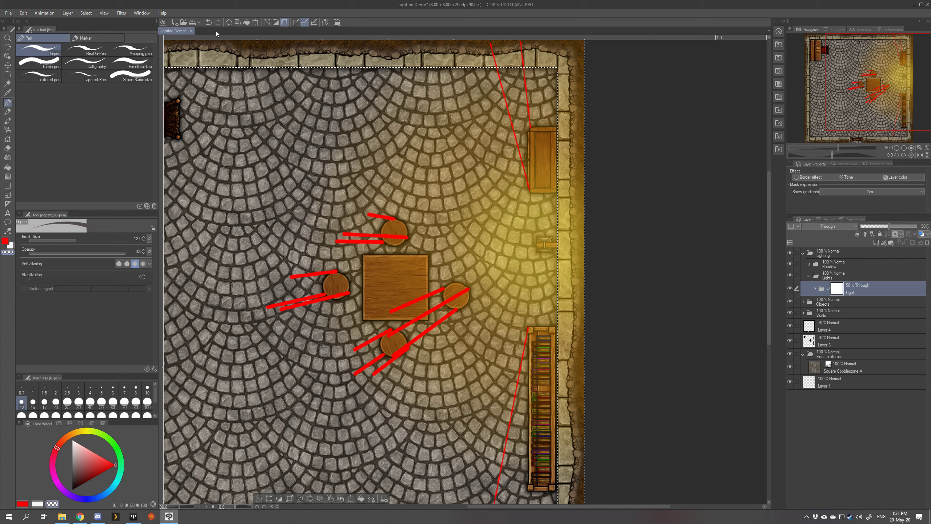
click(250, 24)
key(ctrl+d)
Outline the bookshelf's shadow area with a Polyline selection, following the red guide down past the room's lower wall
scroll(603, 207, down, 4)
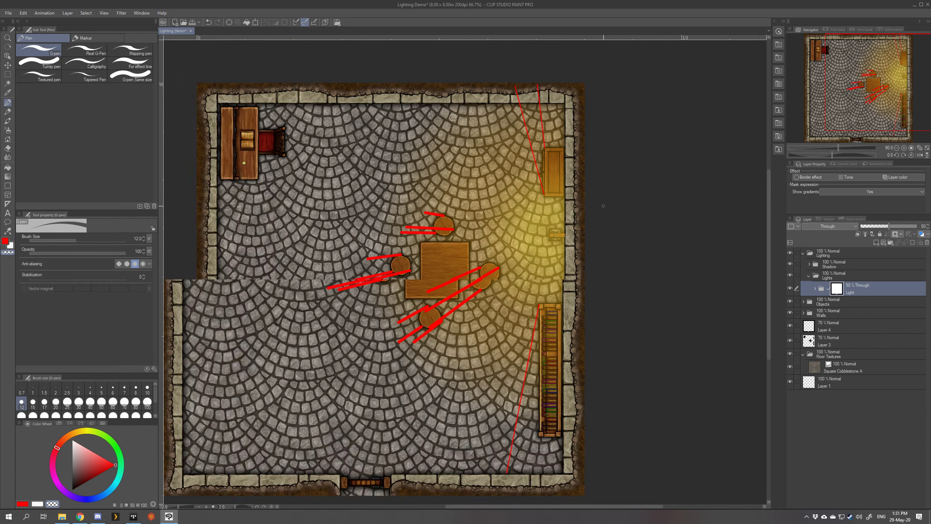
scroll(591, 218, up, 4)
scroll(591, 218, up, 3)
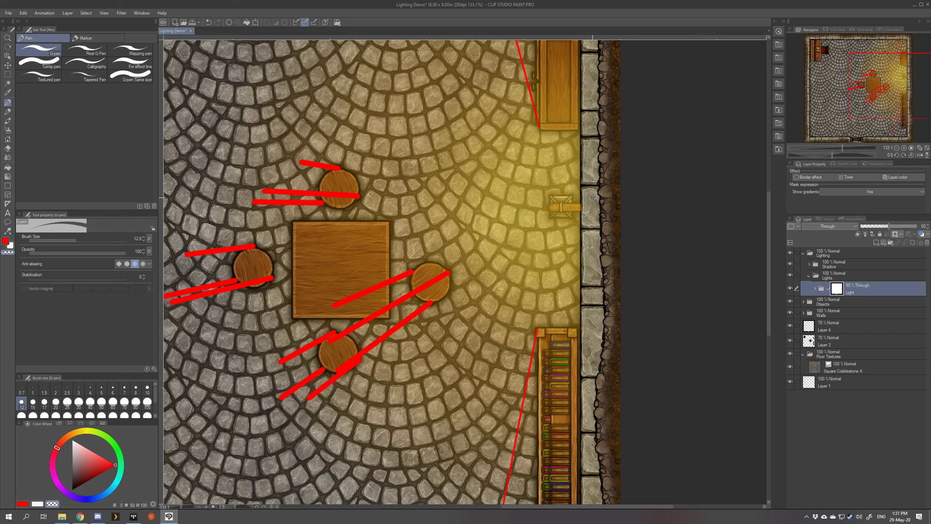
drag(591, 241, 620, 60)
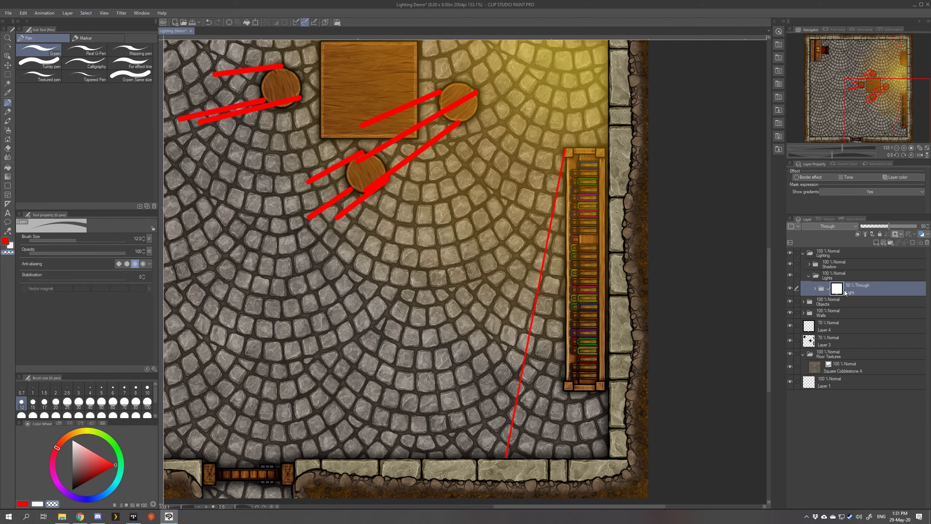
drag(622, 264, 606, 235)
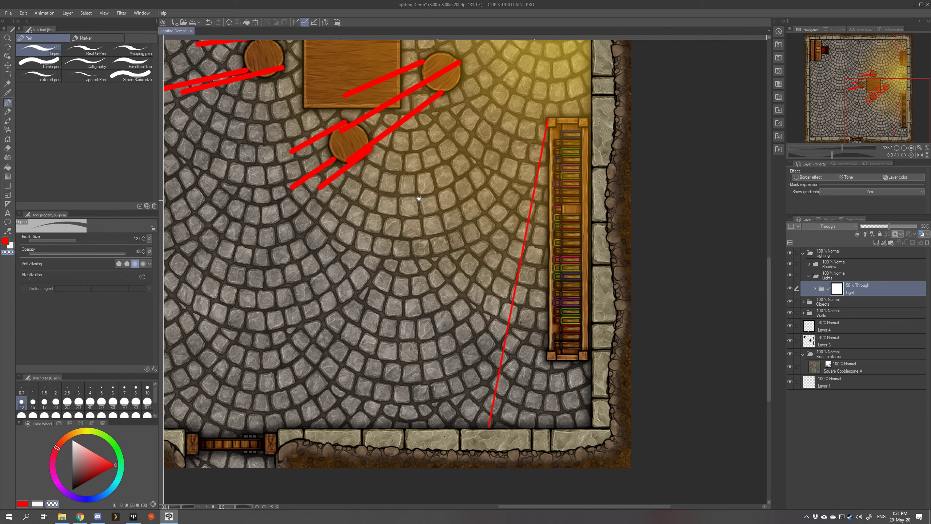
click(6, 75)
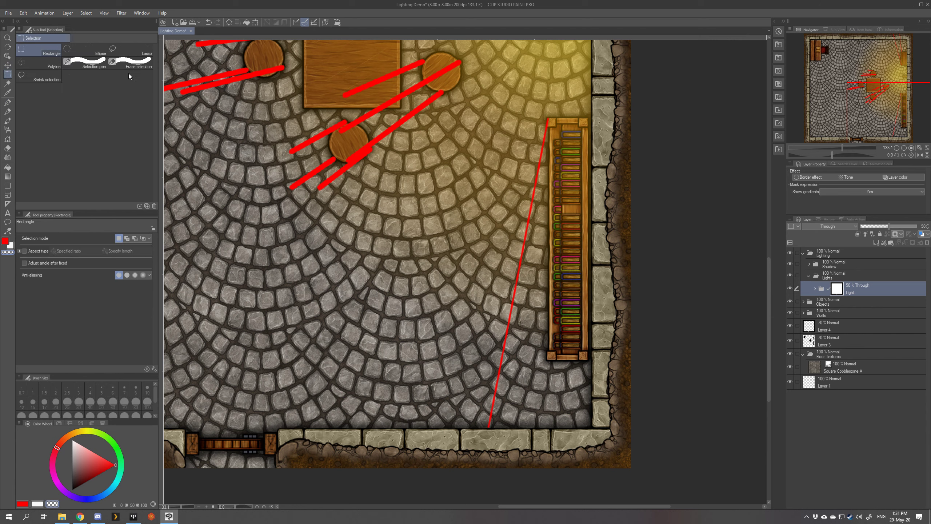
click(53, 65)
scroll(551, 145, up, 1)
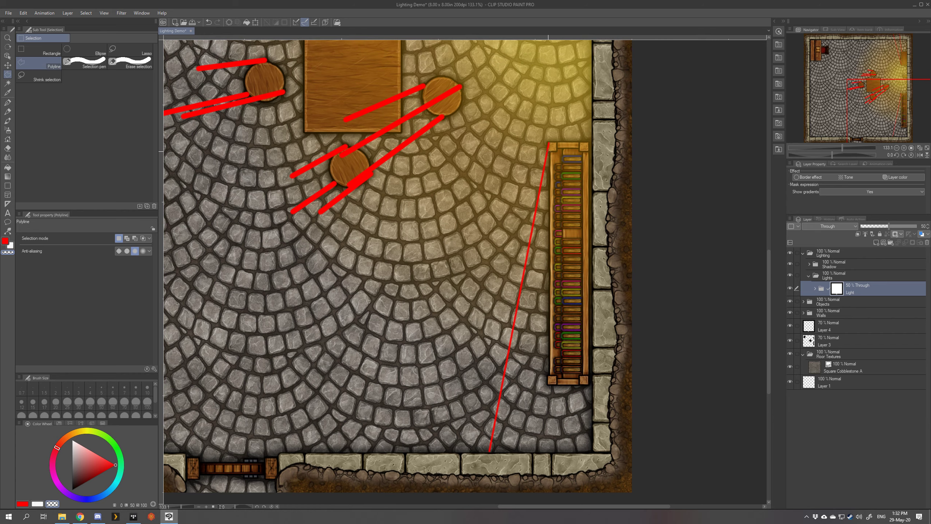
drag(460, 489, 474, 390)
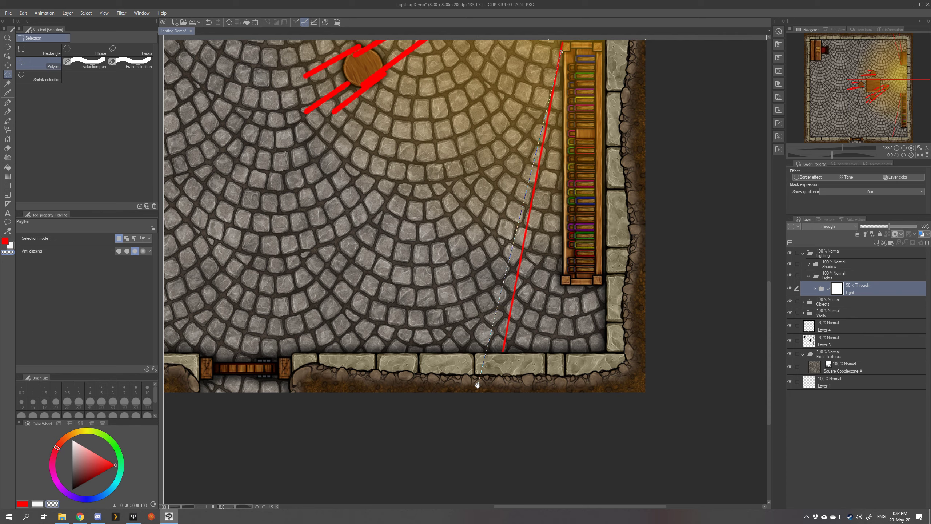
click(493, 399)
click(616, 397)
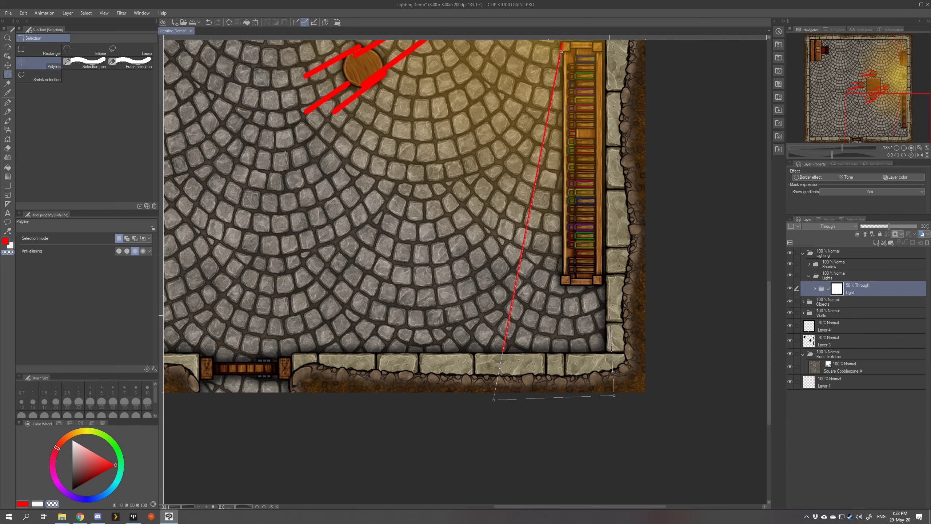
drag(595, 162, 591, 358)
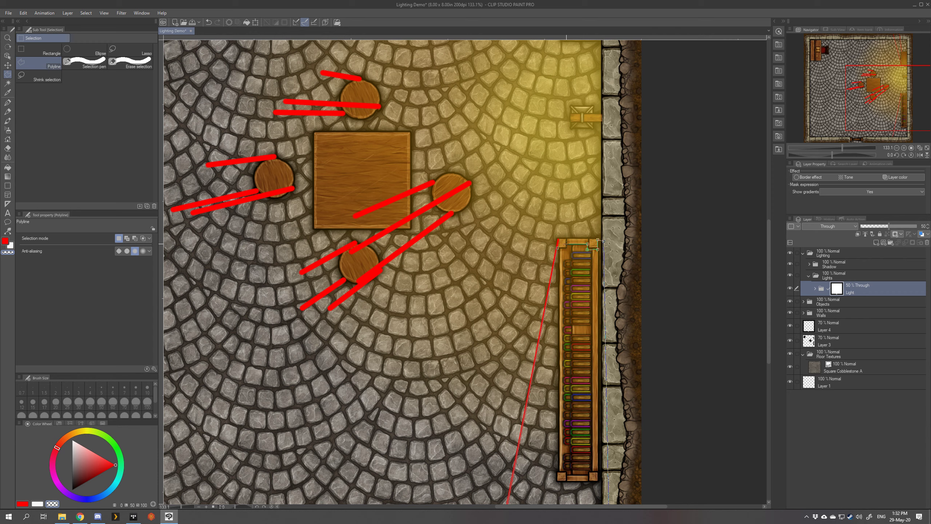
click(559, 248)
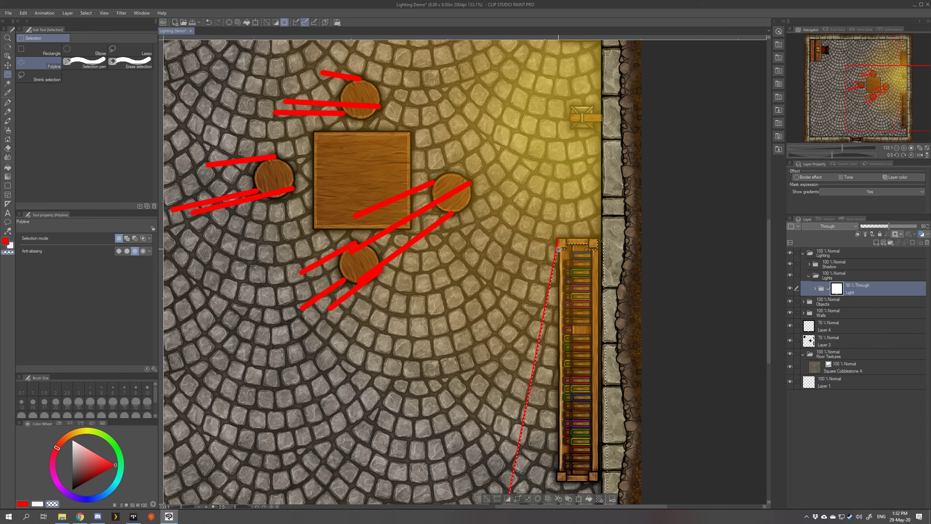
Mask the glow out of the bookshelf's shadow by filling the selection with transparent colour on the Light folder's mask, and deselect
drag(600, 395, 600, 309)
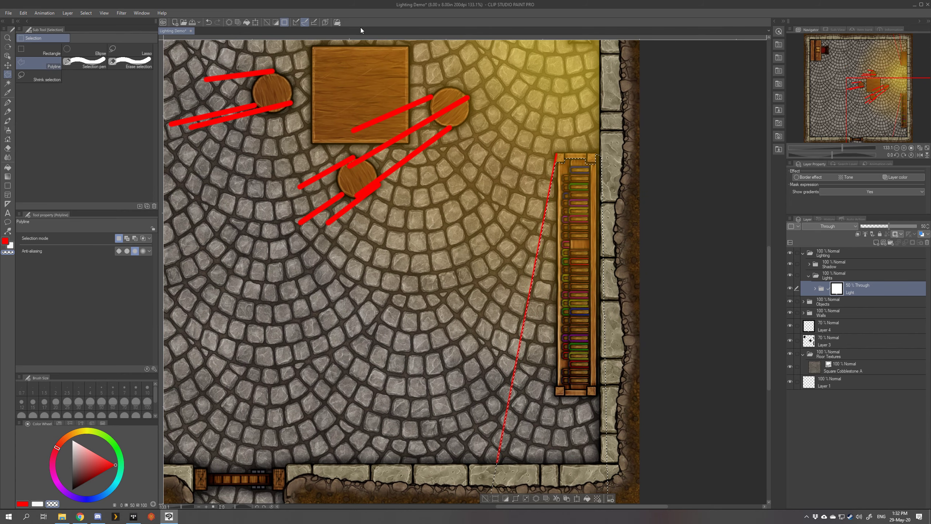
click(247, 23)
scroll(573, 220, down, 5)
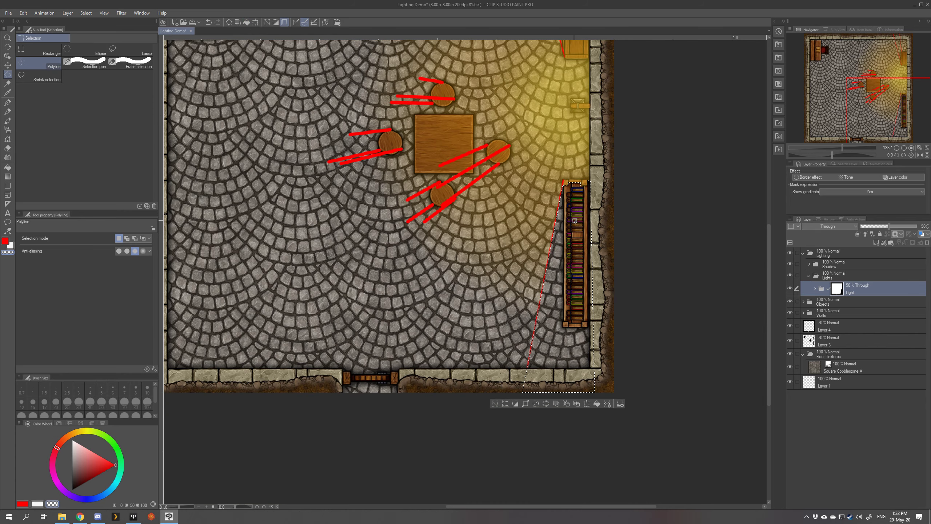
key(ctrl+d)
drag(574, 220, 574, 276)
click(561, 231)
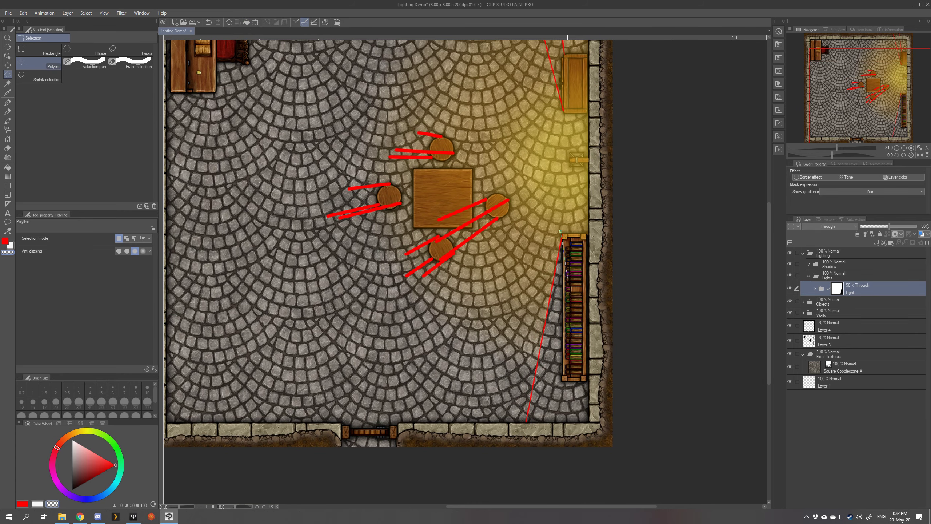
Duplicate the stool right of the table from the Objects folder and set the copy's centre of rotation on the wall lantern
drag(487, 206, 470, 266)
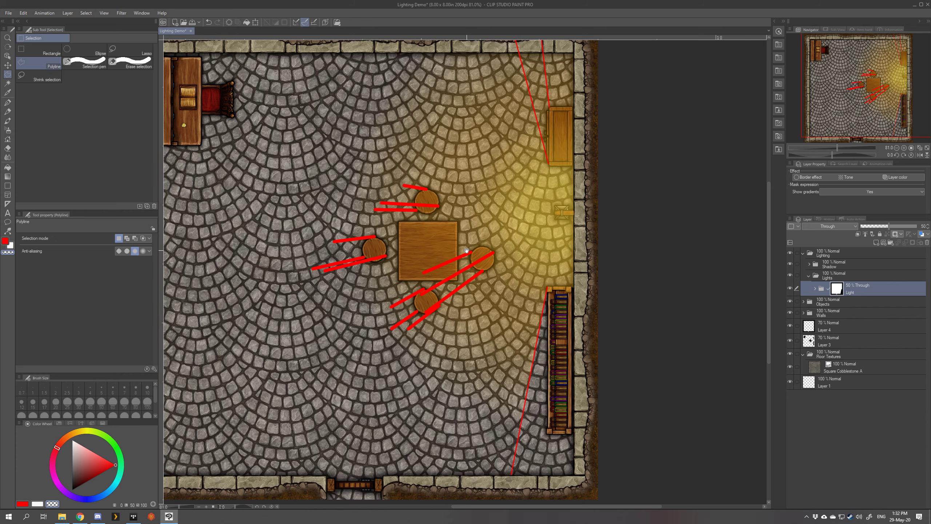
click(7, 55)
scroll(518, 252, up, 2)
drag(436, 255, 512, 241)
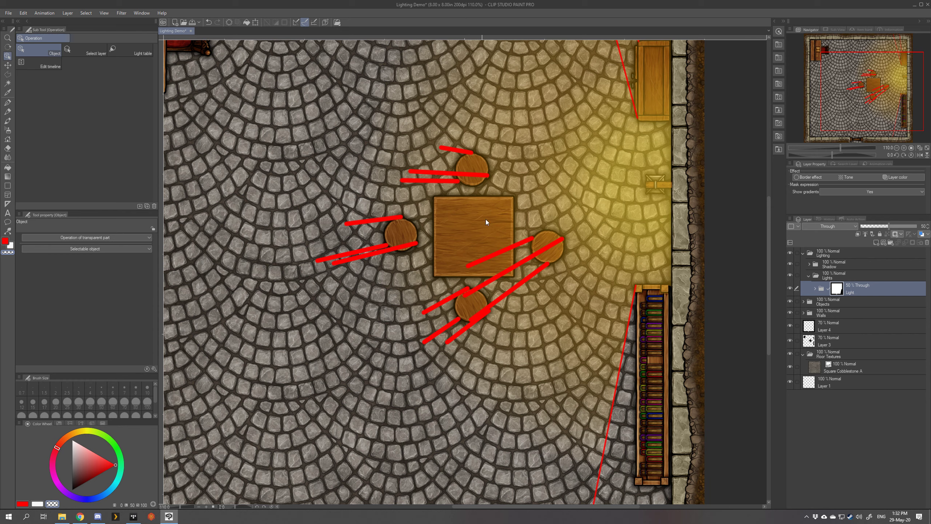
click(804, 302)
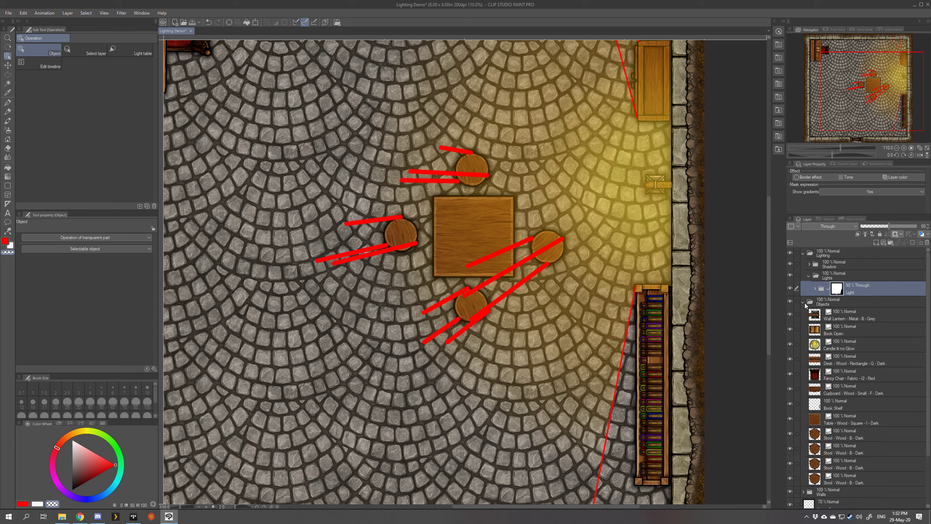
scroll(858, 404, down, 1)
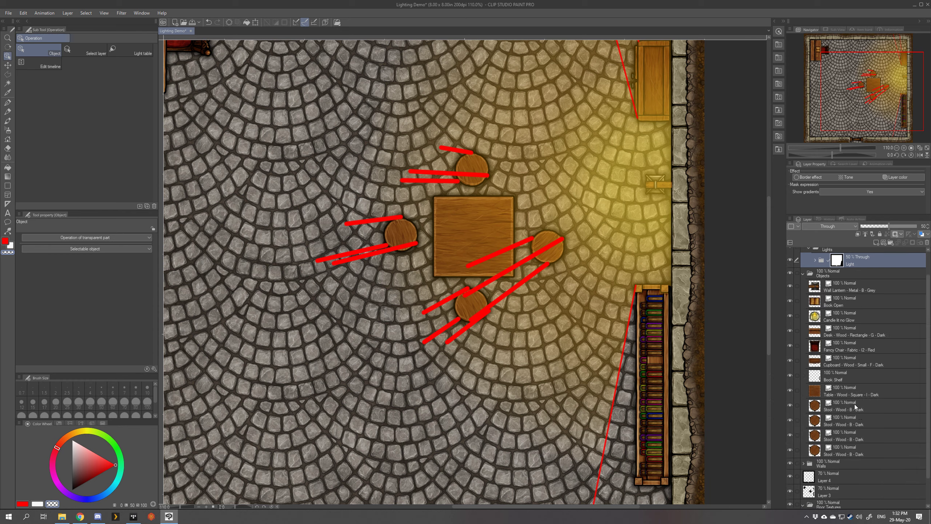
click(854, 404)
click(851, 420)
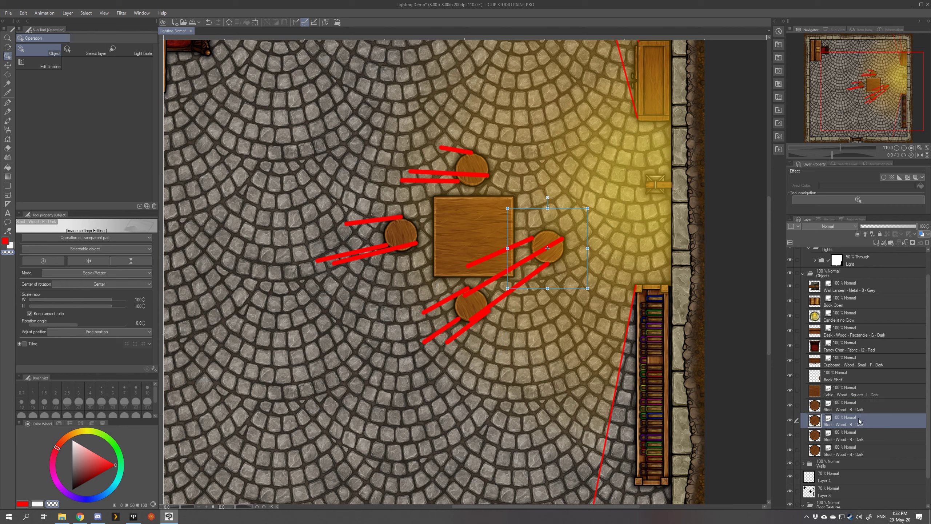
key(ctrl+v)
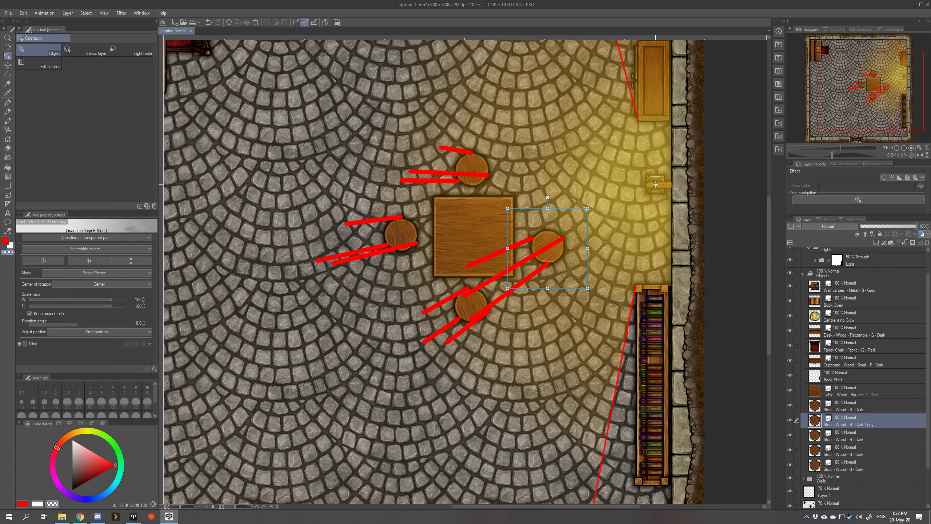
scroll(572, 240, up, 5)
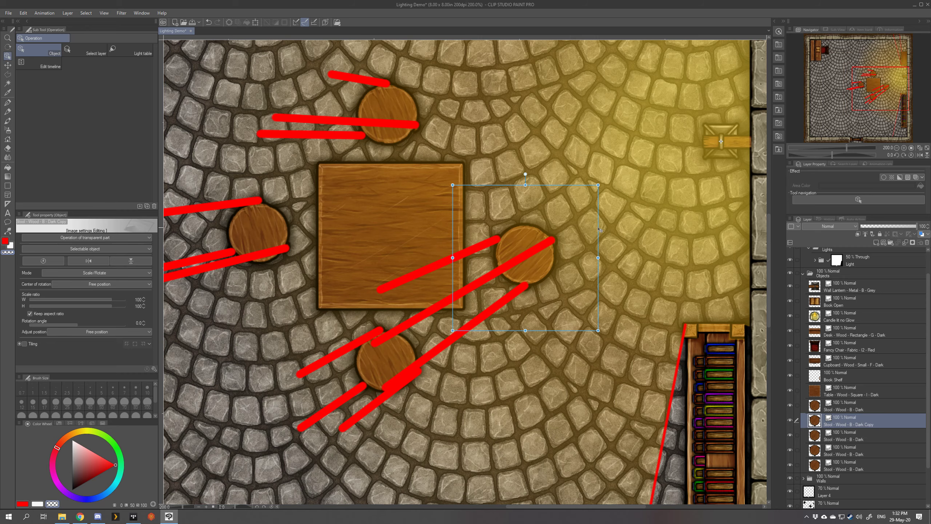
scroll(636, 202, down, 3)
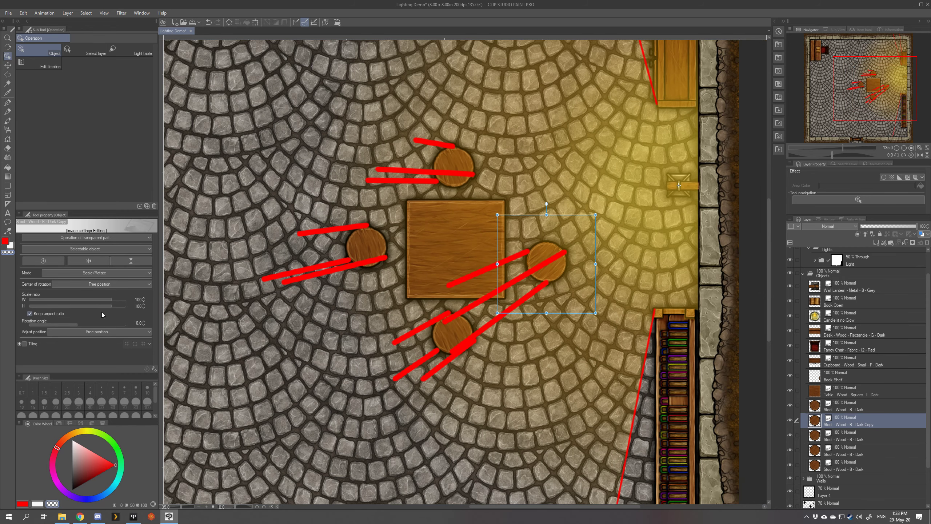
Scale the copy of the stool right of the table to 120% with the aspect ratio kept
click(143, 298)
click(143, 299)
click(144, 299)
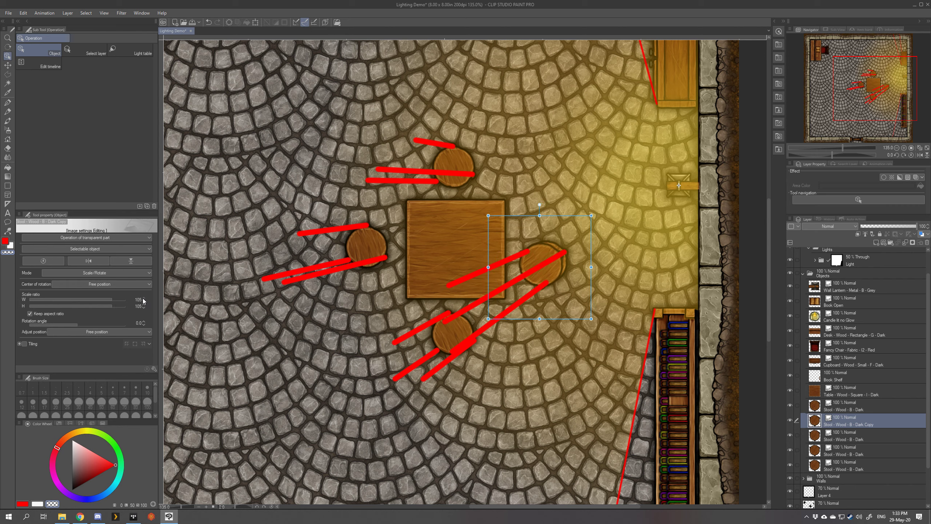
click(143, 298)
click(143, 298)
click(143, 299)
click(144, 299)
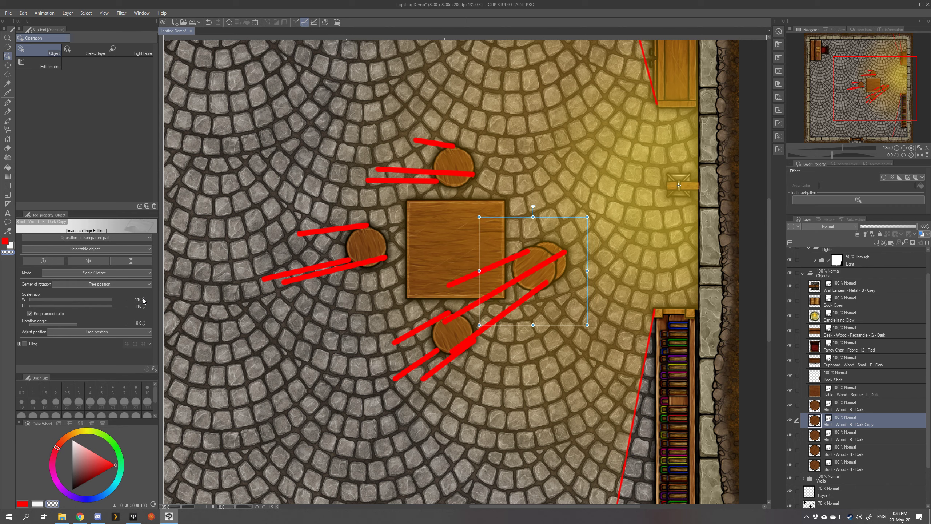
click(144, 299)
click(144, 298)
click(143, 298)
click(143, 298)
click(143, 299)
click(144, 299)
click(143, 299)
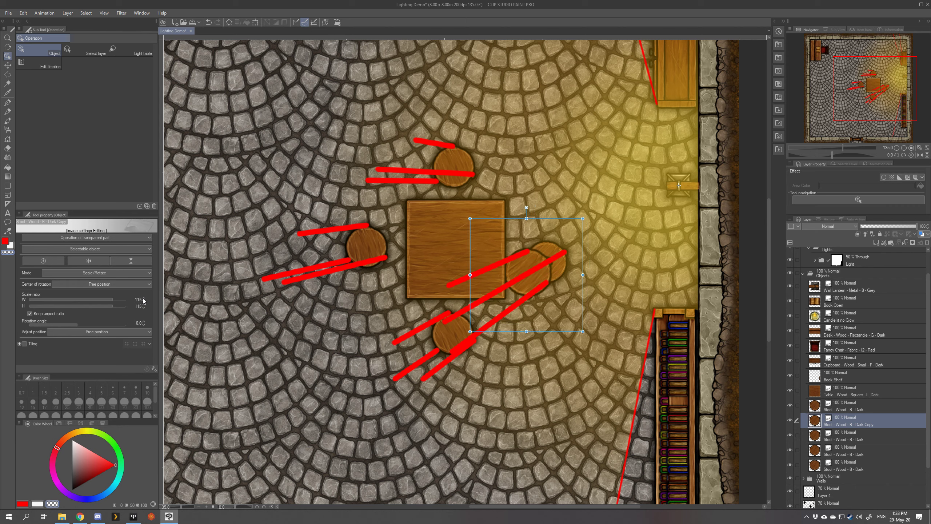
click(143, 298)
click(144, 299)
click(143, 298)
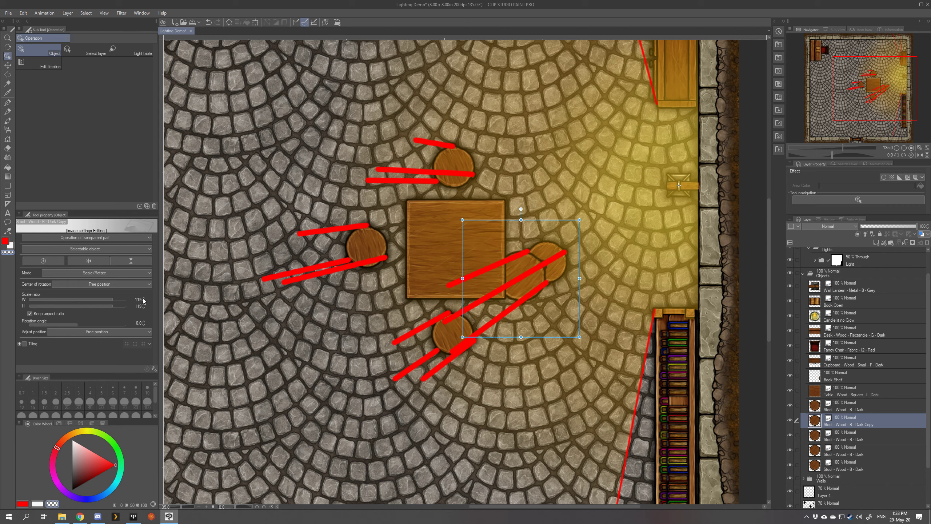
click(143, 299)
Create a new layer folder directly below the table layer and move the enlarged stool copy into it
key(space)
mouse_move(589, 270)
mouse_down()
mouse_move(526, 266)
mouse_move(585, 266)
mouse_up()
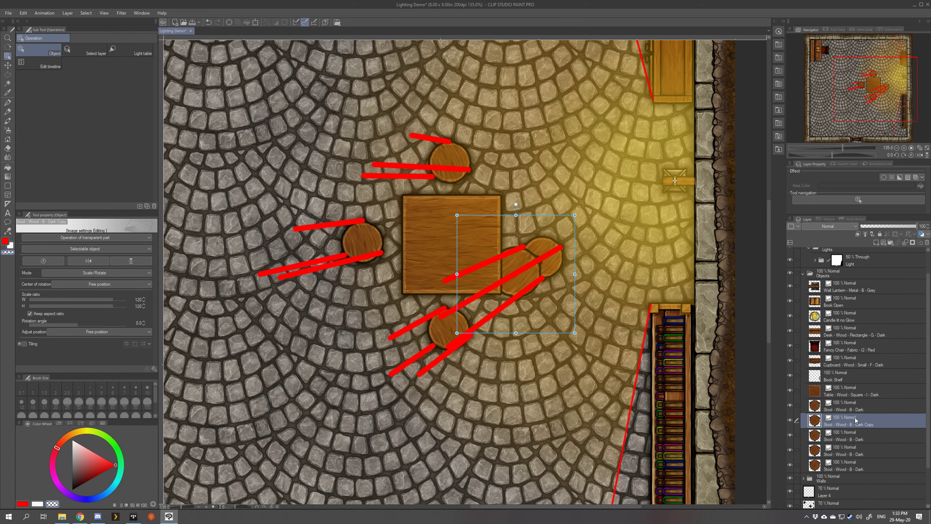
click(890, 243)
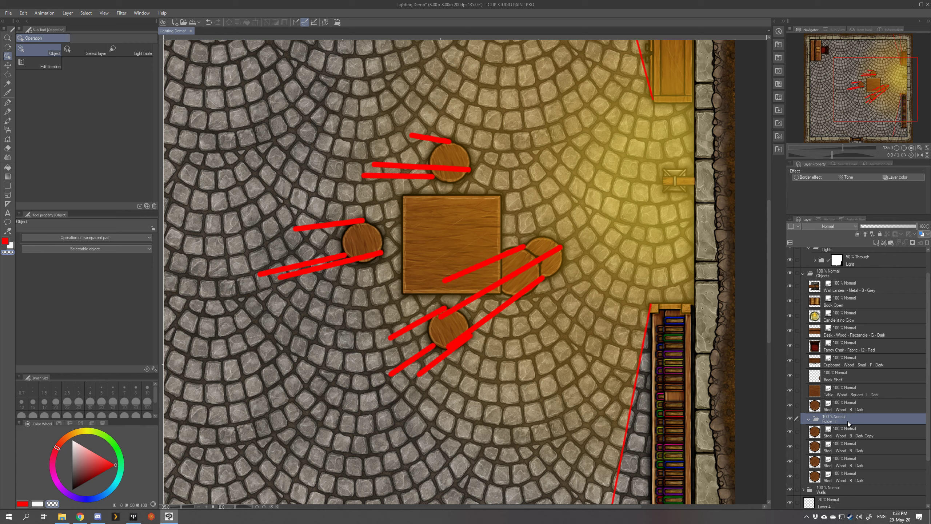
drag(847, 422, 852, 401)
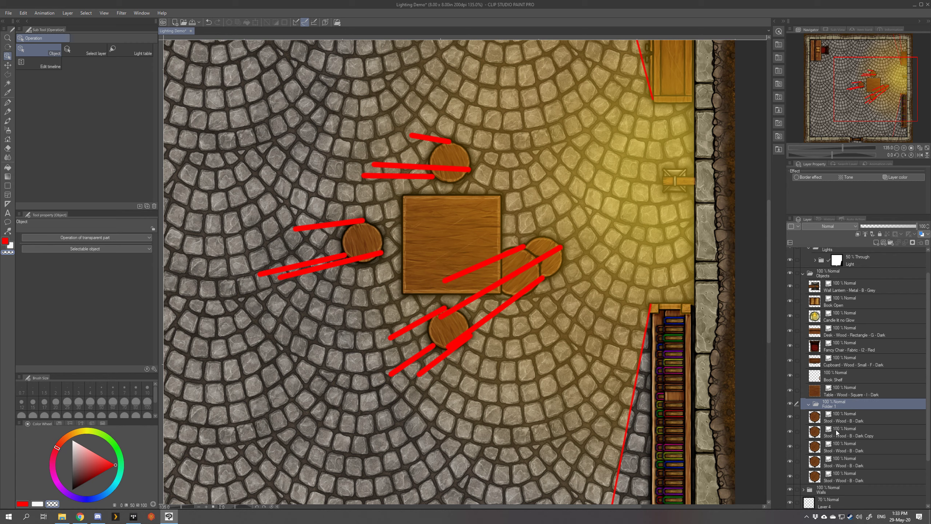
click(837, 430)
click(789, 431)
click(789, 431)
drag(850, 431, 854, 407)
Duplicate the stool below the table into Folder 1 and set the copy's centre of rotation on the wall lantern
click(843, 432)
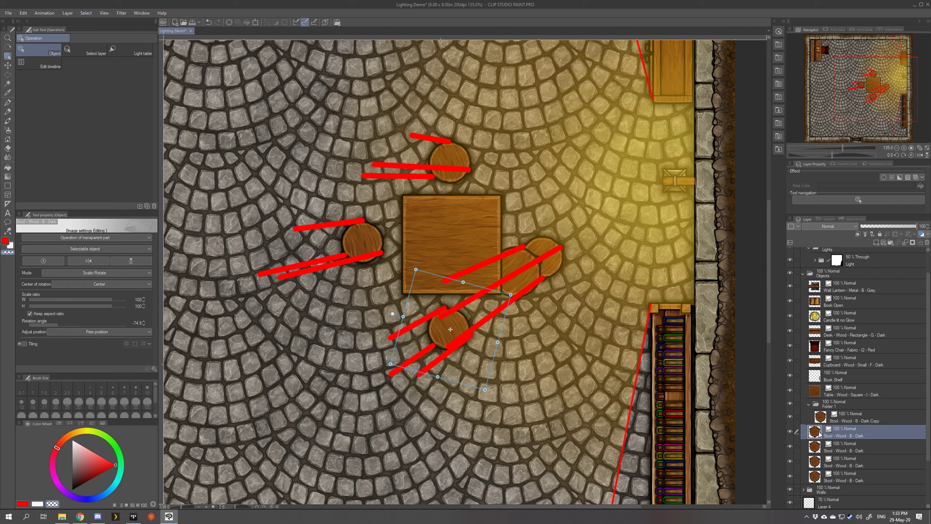
key(ctrl+c)
key(ctrl+v)
mouse_move(851, 430)
mouse_down()
mouse_move(858, 416)
mouse_move(859, 424)
mouse_up()
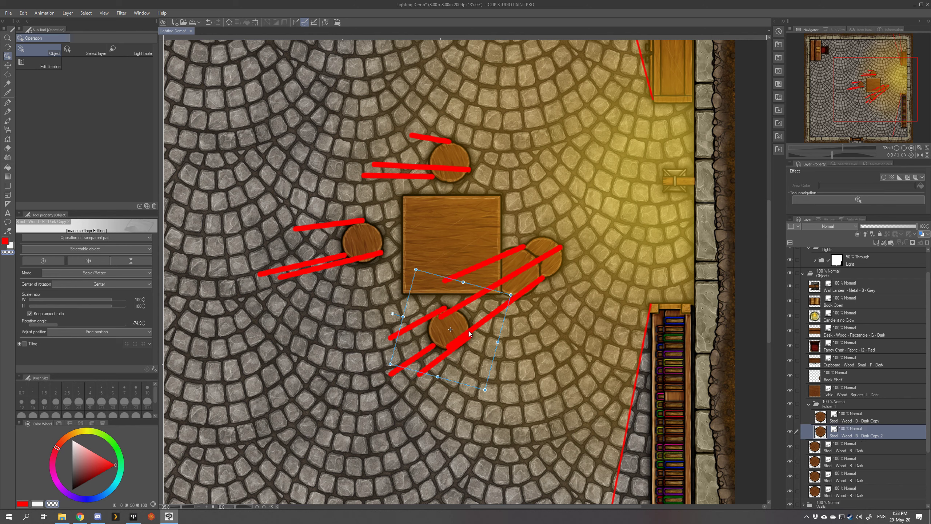
alt+click(675, 180)
Scale the copy of the stool below the table to 121% with the aspect ratio kept
click(854, 419)
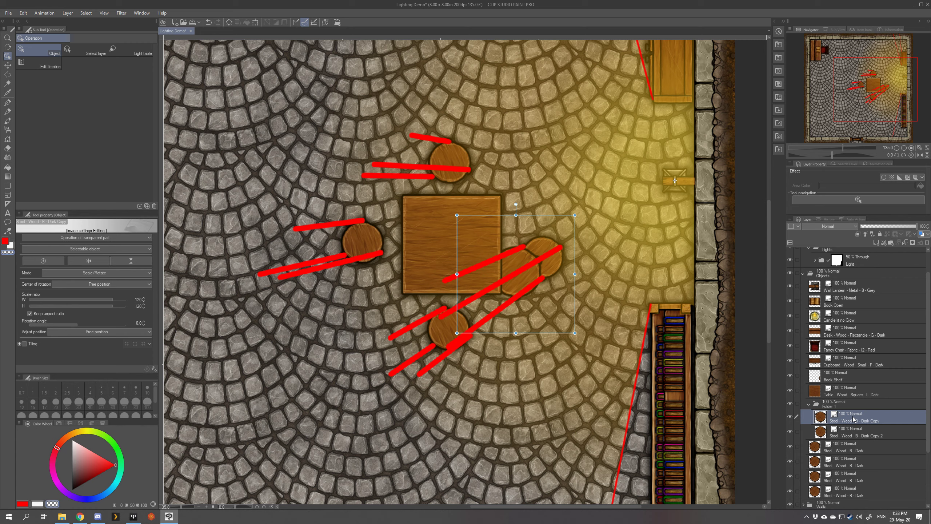
click(856, 432)
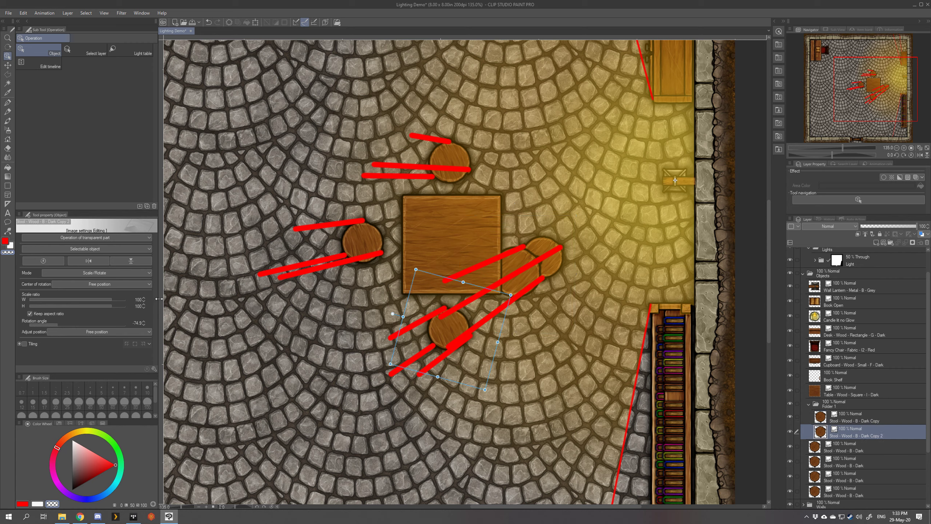
drag(142, 300, 146, 300)
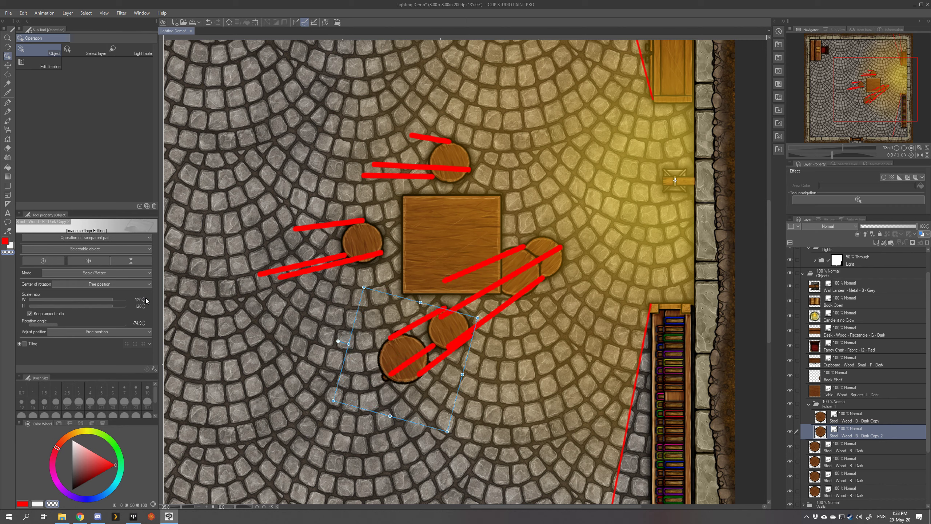
click(146, 300)
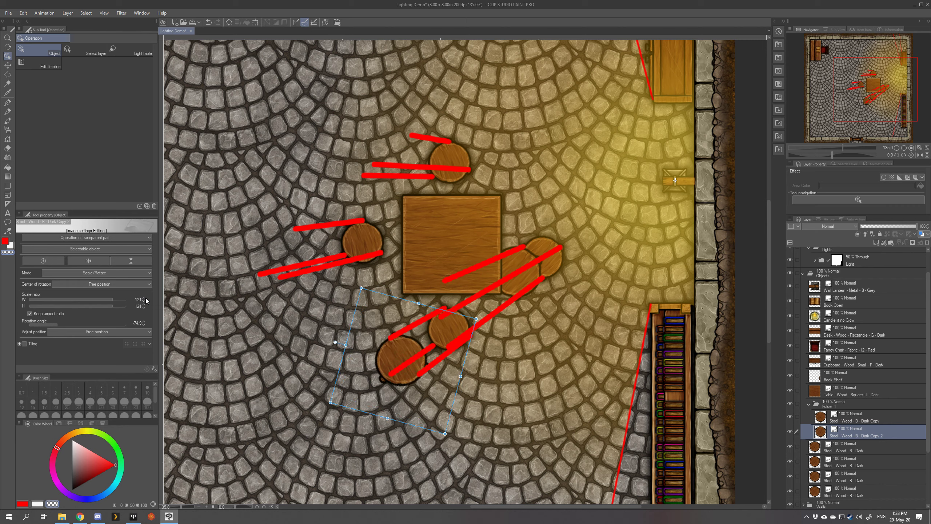
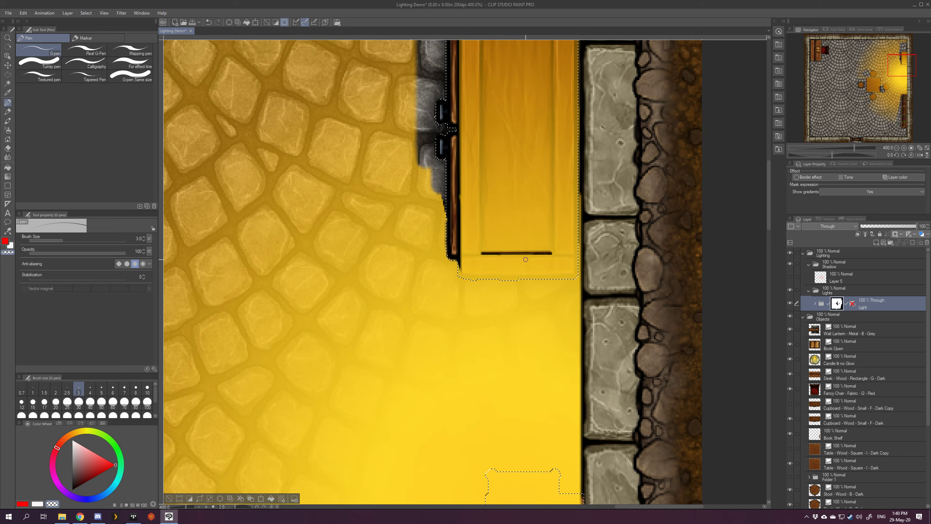
Paint the glow back onto the tabletop where the right stool's shadow overlaps it, using the G-pen at size 17 on the light mask
scroll(526, 294, down, 3)
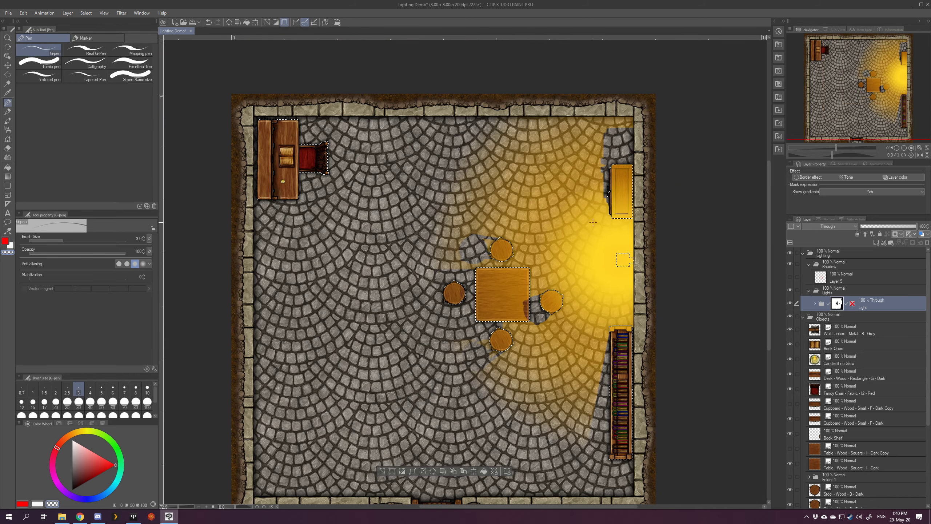
scroll(520, 304, up, 8)
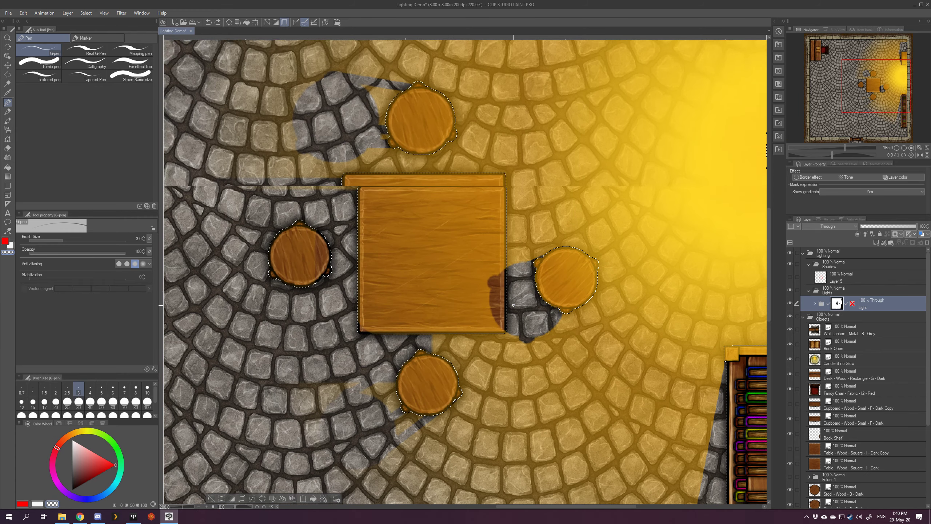
scroll(513, 305, up, 2)
drag(514, 306, 501, 289)
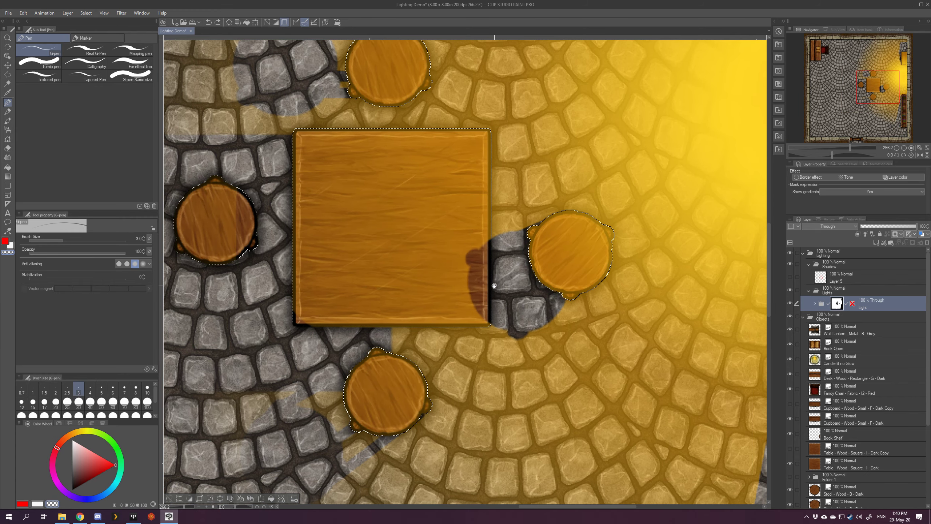
key(bracketright)
key(bracketright)
key(bracketright)
key(bracketright)
key(bracketright)
key(bracketright)
key(bracketright)
key(bracketright)
key(bracketright)
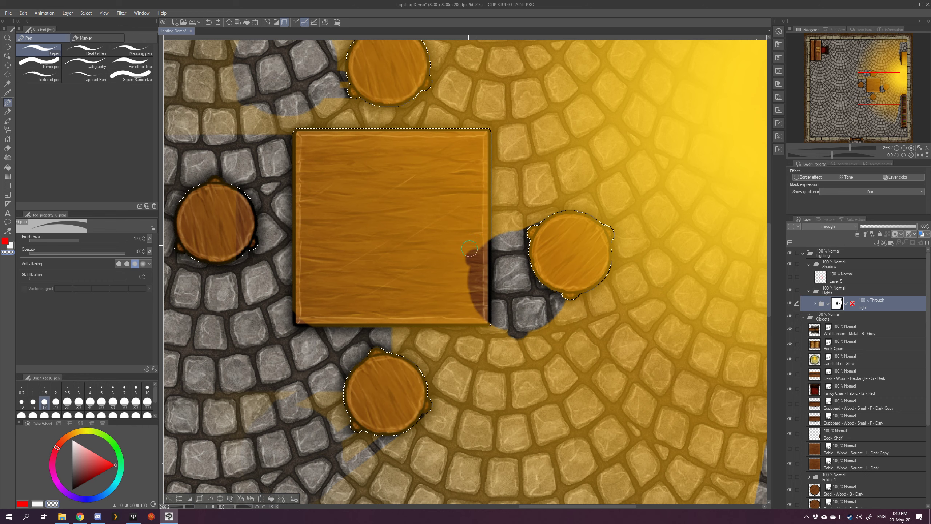
drag(472, 227, 471, 293)
key(c)
mouse_move(480, 248)
mouse_down()
mouse_move(477, 296)
mouse_move(483, 266)
mouse_up()
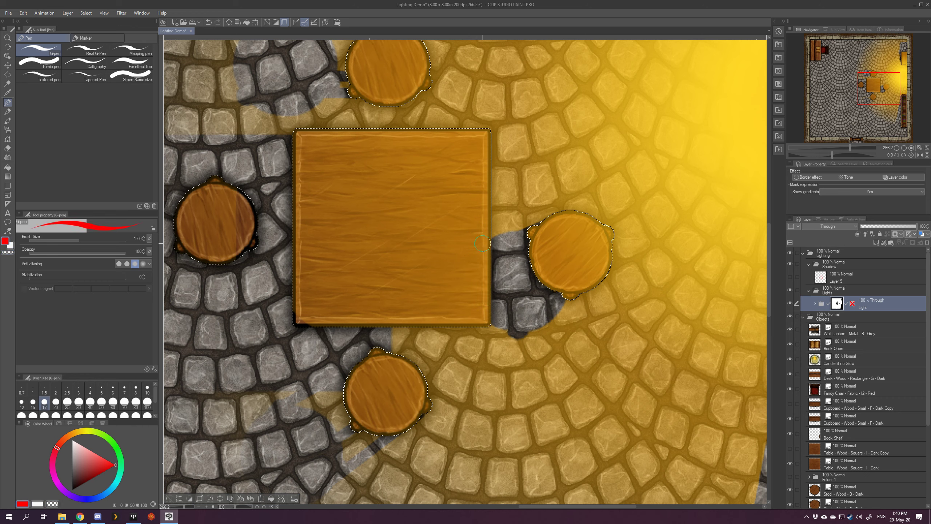
Mask the glow off the table's left edge from the upper to the lower corner with a straight G-pen line at size 10
drag(461, 217, 615, 270)
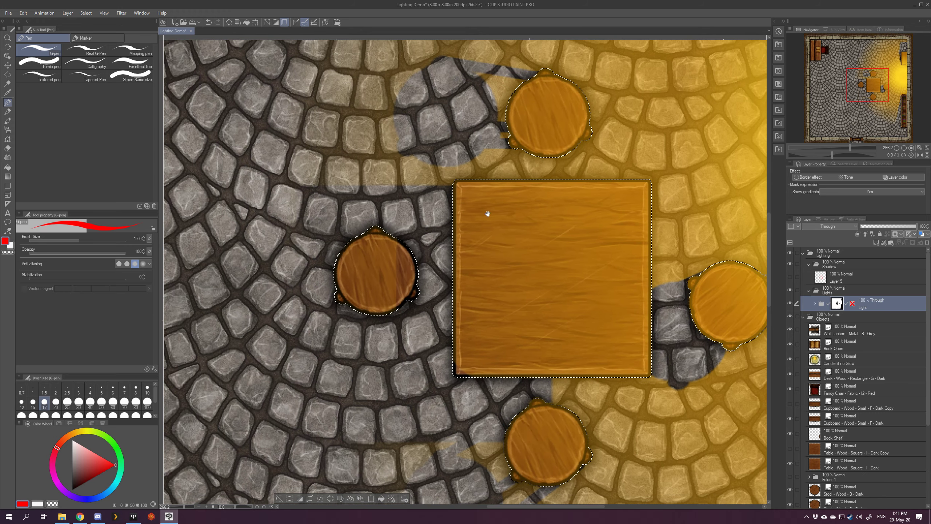
scroll(466, 202, up, 1)
drag(466, 201, 463, 189)
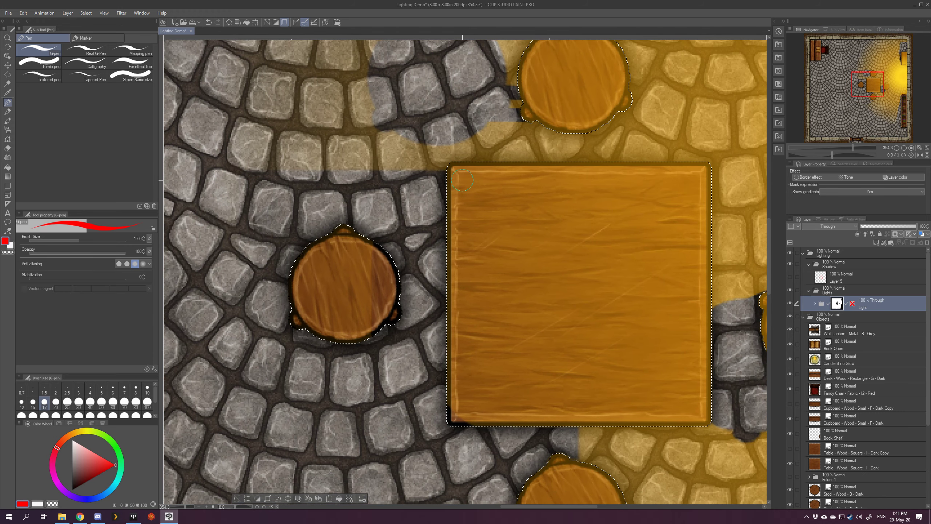
key(bracketleft)
key(bracketleft)
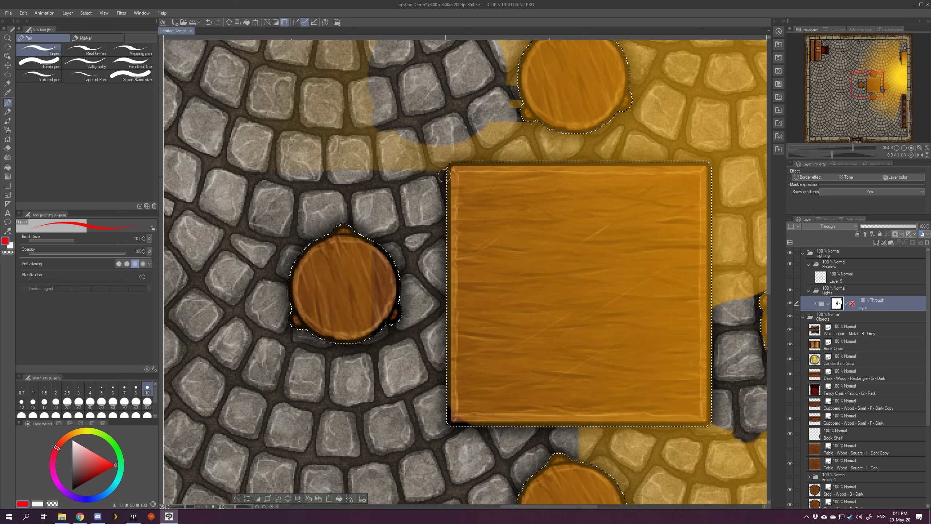
key(bracketleft)
key(c)
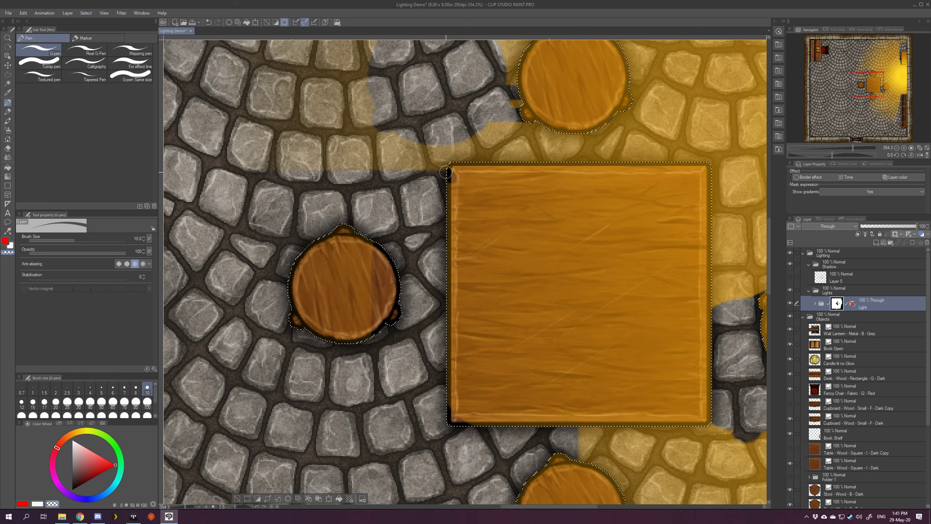
scroll(449, 172, down, 2)
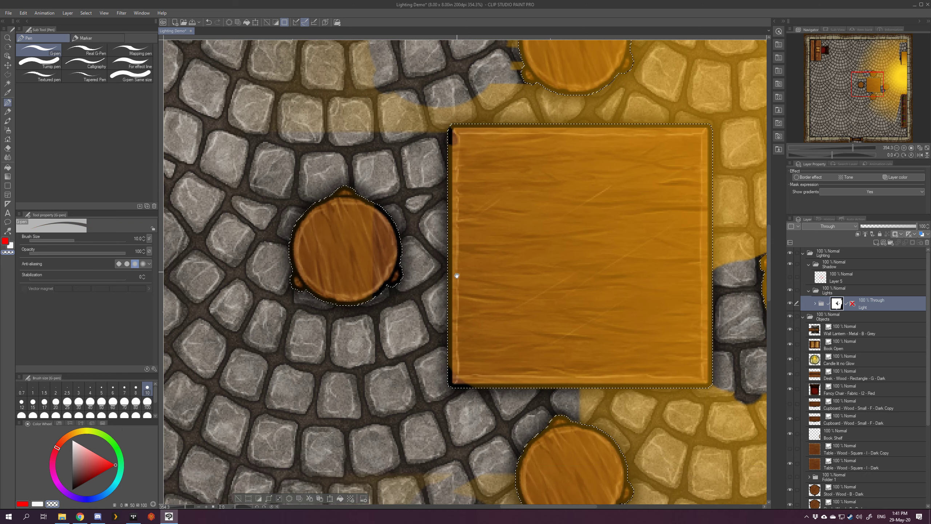
shift+click(449, 372)
drag(449, 373, 470, 316)
key(c)
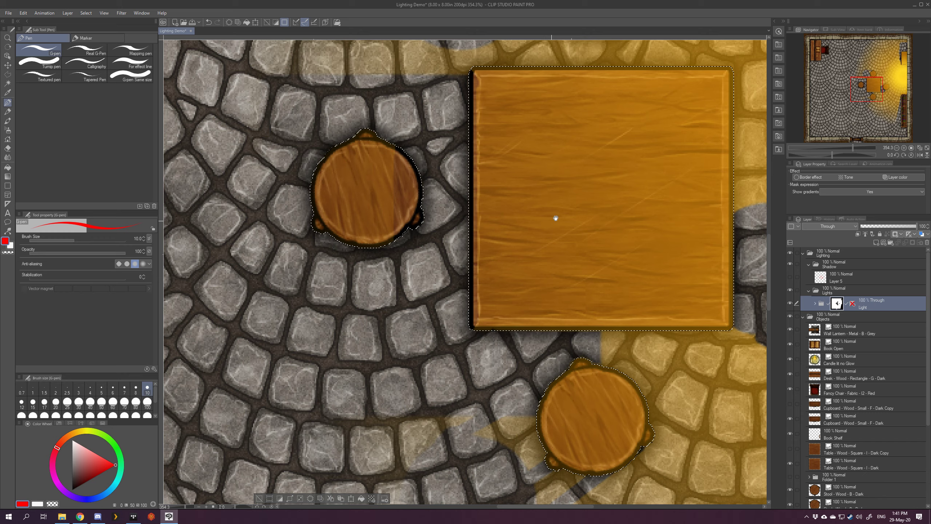
Turn the ruler on the wall lantern's Light folder back on
drag(540, 293, 611, 196)
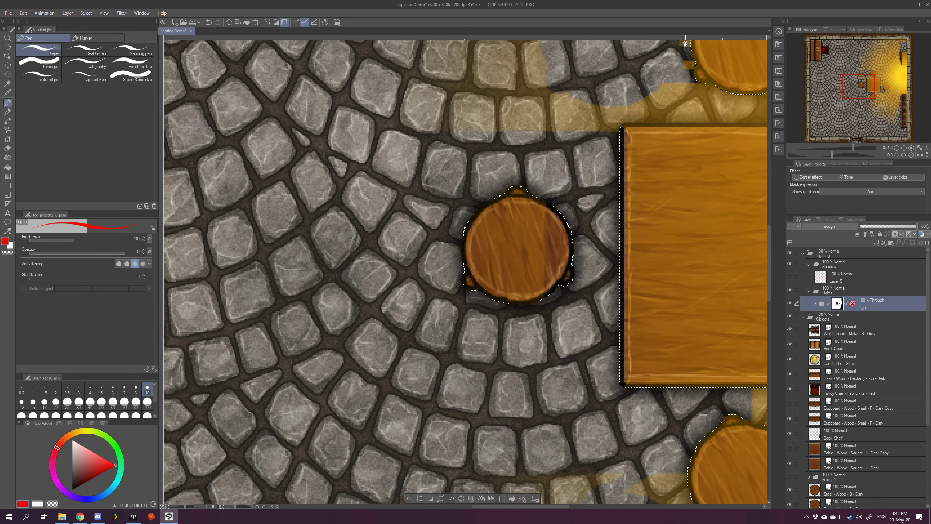
scroll(386, 191, down, 3)
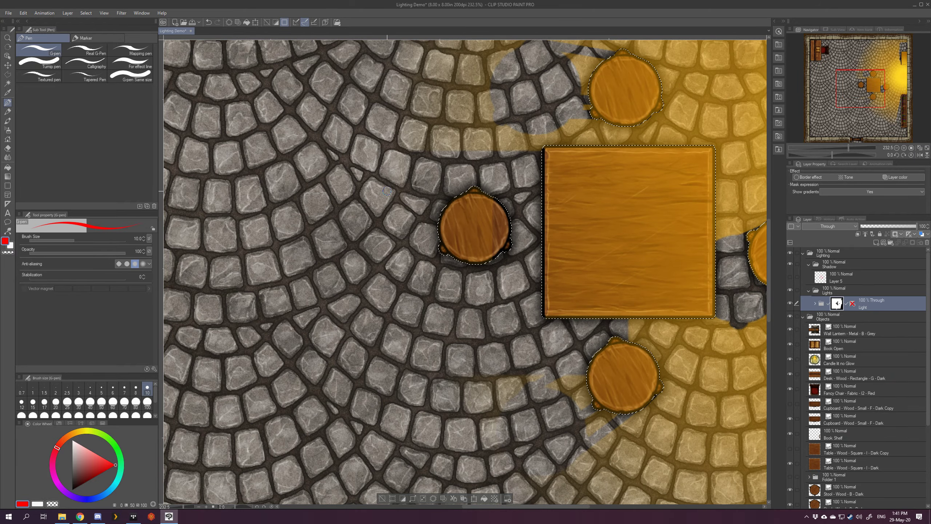
scroll(386, 191, down, 5)
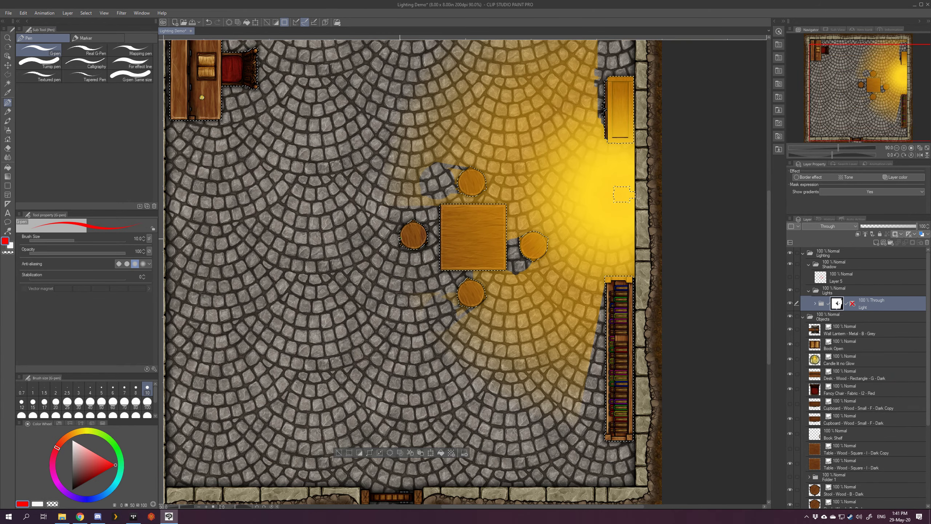
drag(296, 99, 419, 214)
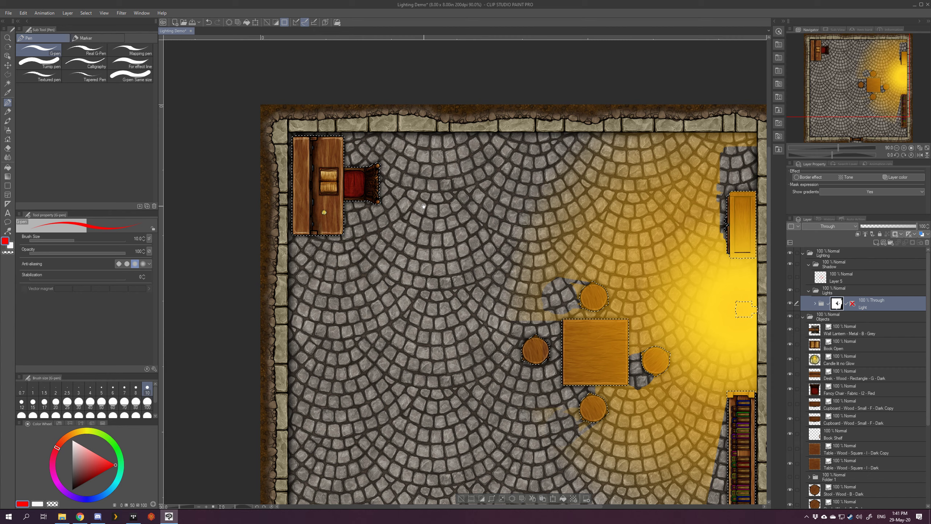
scroll(359, 167, up, 4)
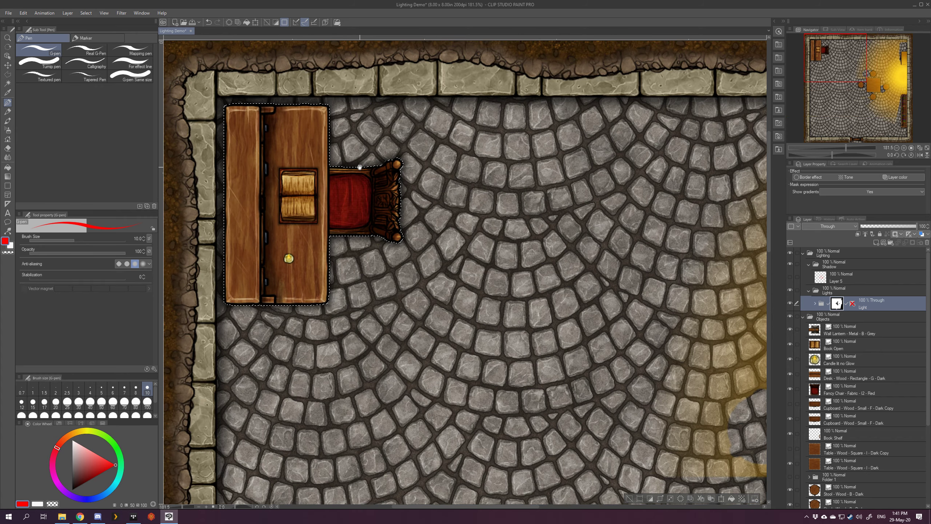
scroll(360, 167, down, 3)
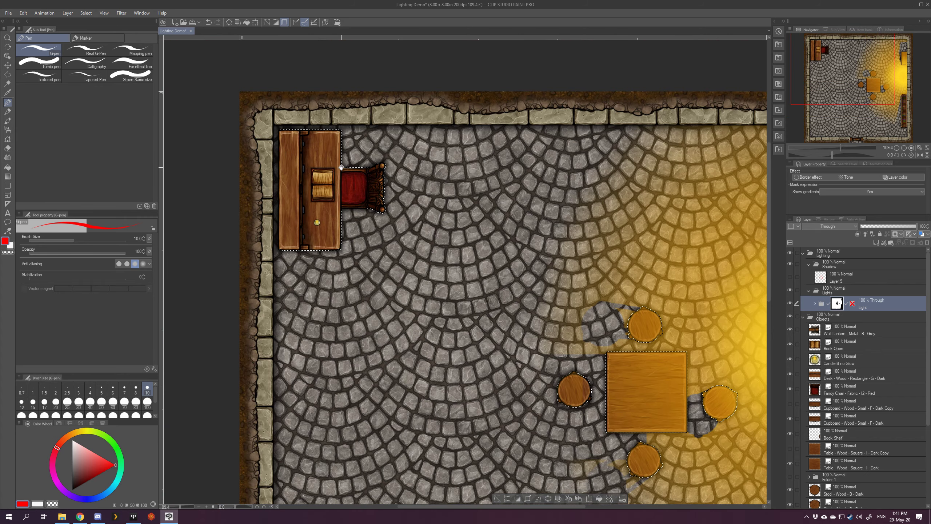
scroll(355, 163, up, 2)
drag(355, 163, 363, 138)
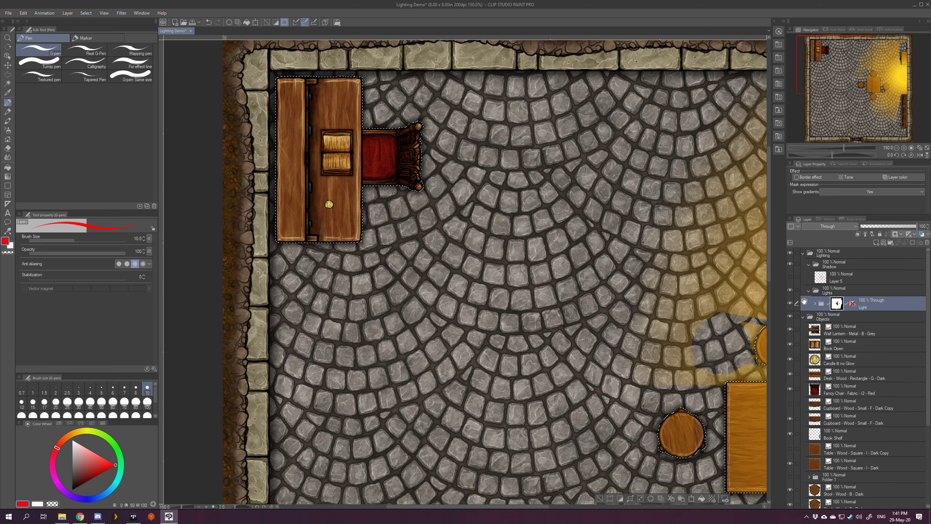
shift+click(852, 304)
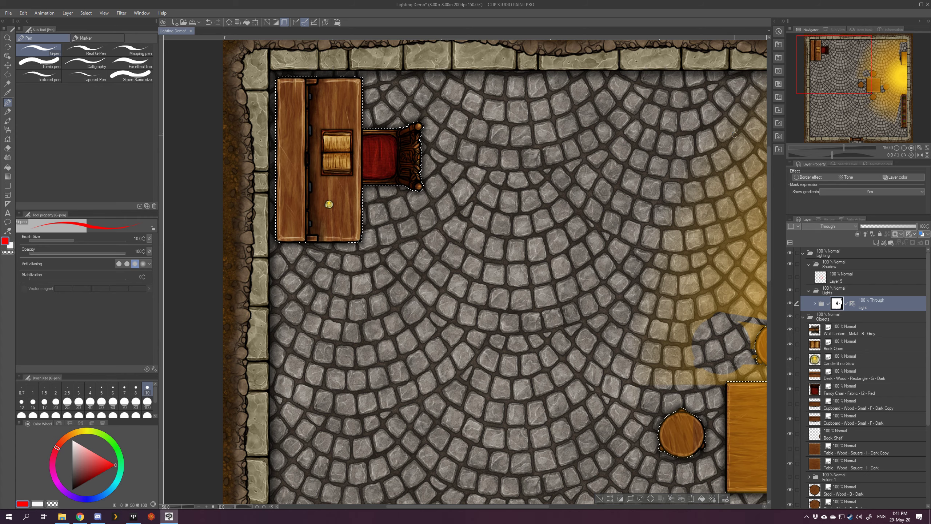
Open the material library with the light images
click(778, 45)
scroll(261, 204, up, 5)
drag(248, 202, 435, 222)
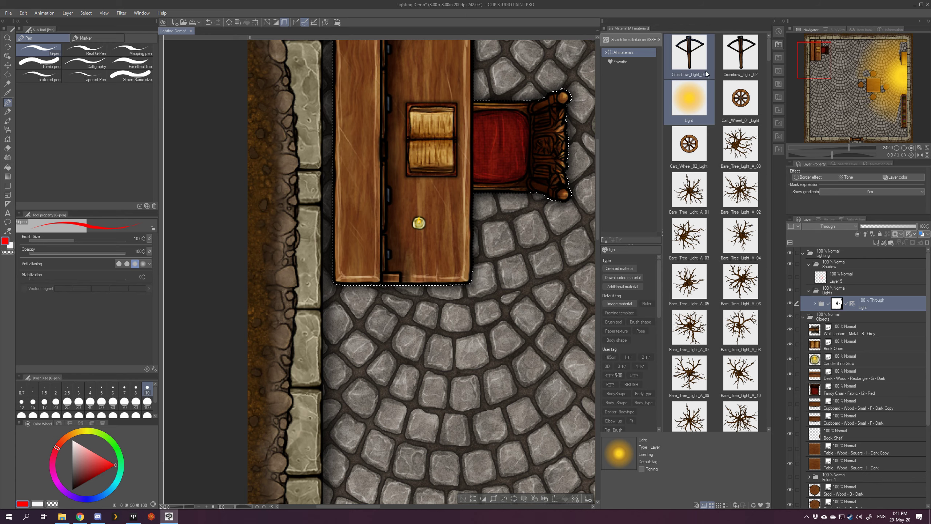
drag(690, 99, 410, 224)
scroll(421, 221, down, 5)
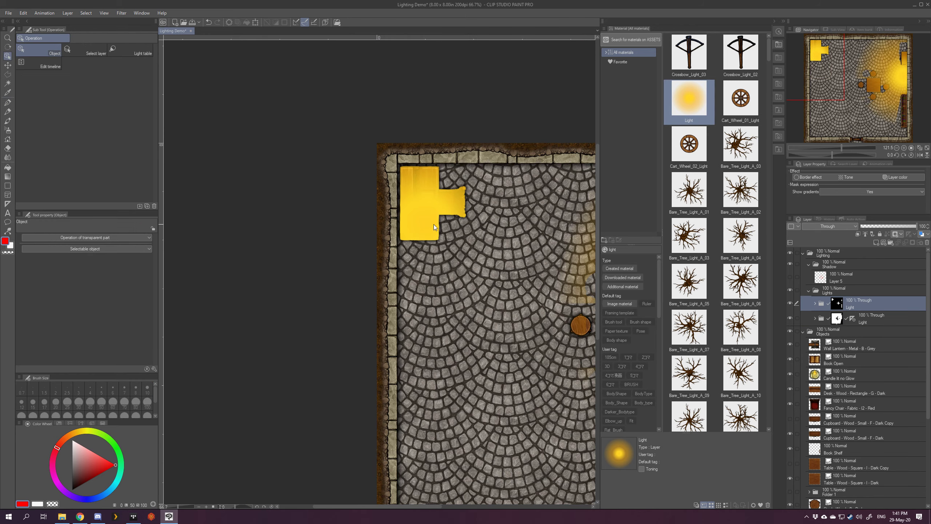
key(ctrl+z)
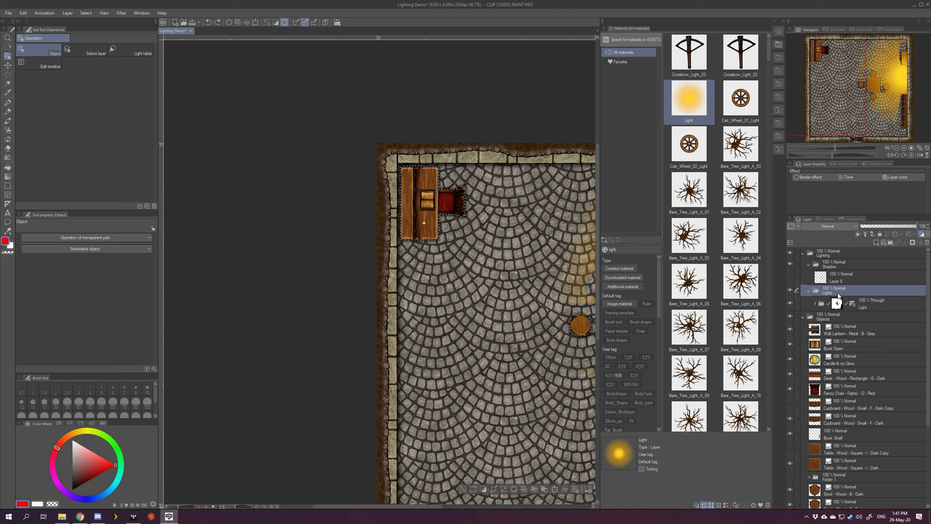
Clear the furniture selection, add a second Light material over the desk inside the Lights folder, and close the material library
drag(682, 99, 423, 212)
scroll(424, 213, up, 5)
scroll(423, 213, down, 4)
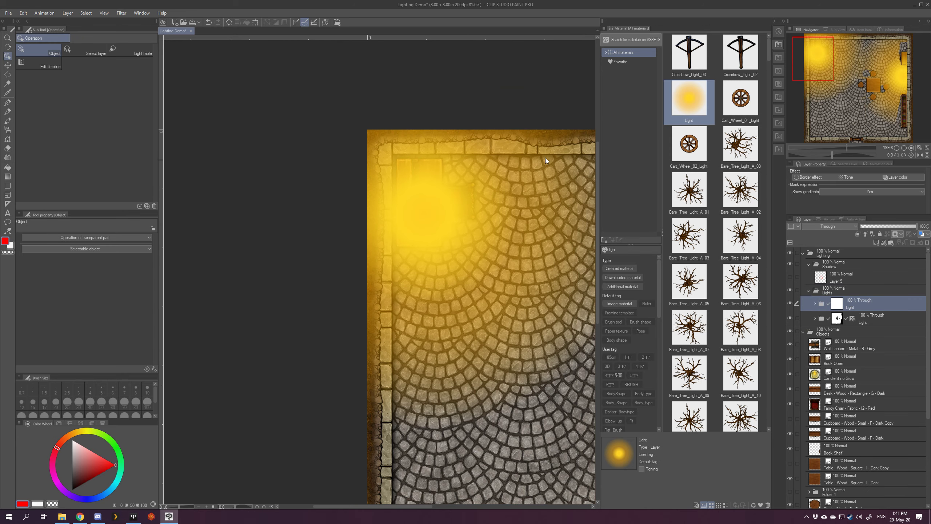
click(781, 45)
scroll(614, 197, down, 3)
drag(554, 177, 466, 188)
Scale the new light to 25% with the aspect ratio kept and centre its glow on the desk candle
key(ctrl+t)
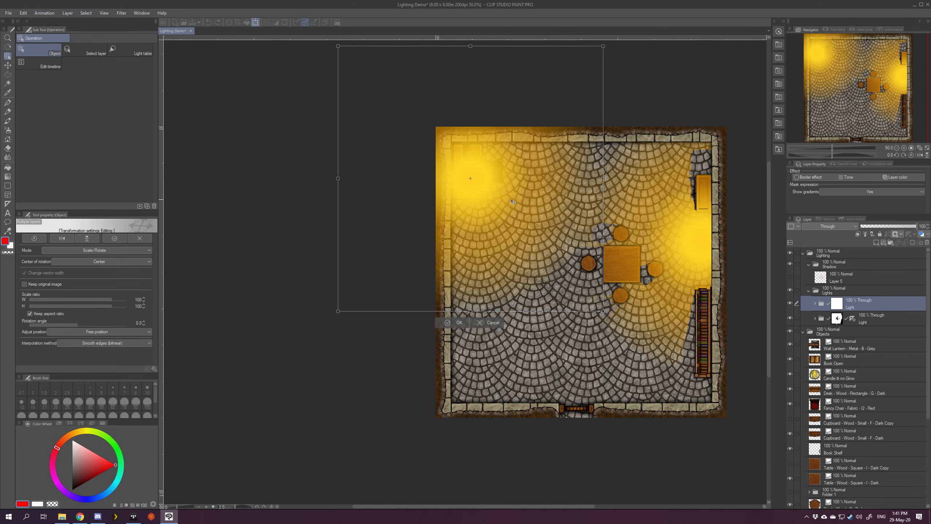
drag(597, 92, 398, 290)
scroll(372, 305, up, 1)
scroll(371, 304, up, 1)
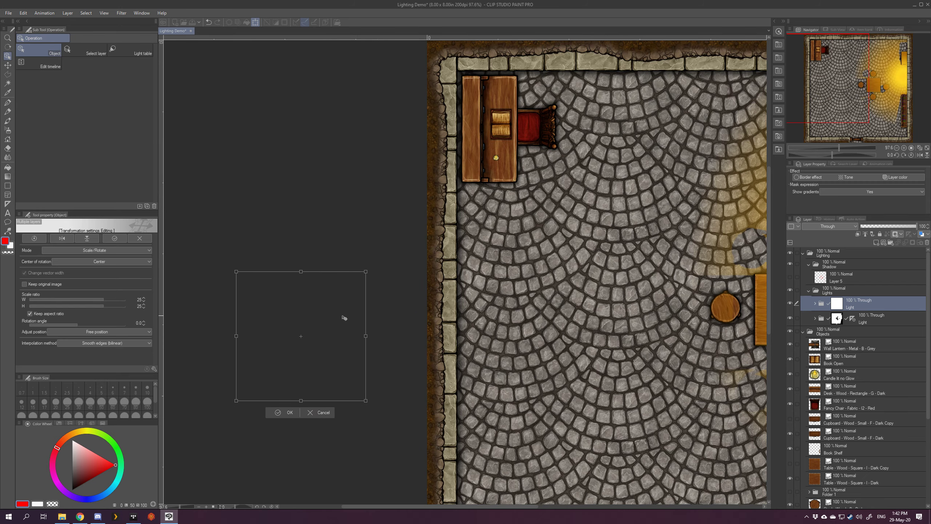
drag(342, 316, 531, 138)
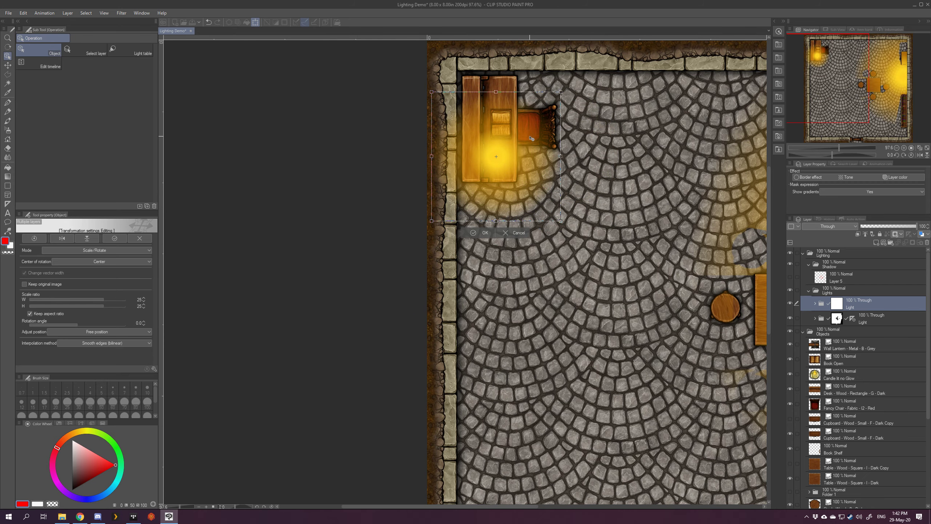
scroll(520, 127, up, 3)
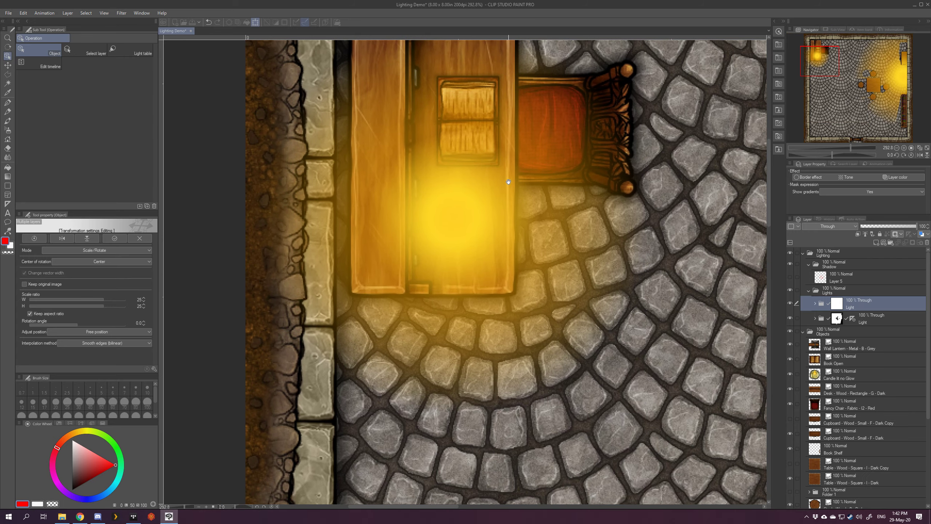
mouse_move(453, 217)
mouse_down()
mouse_move(475, 262)
mouse_move(453, 222)
mouse_up()
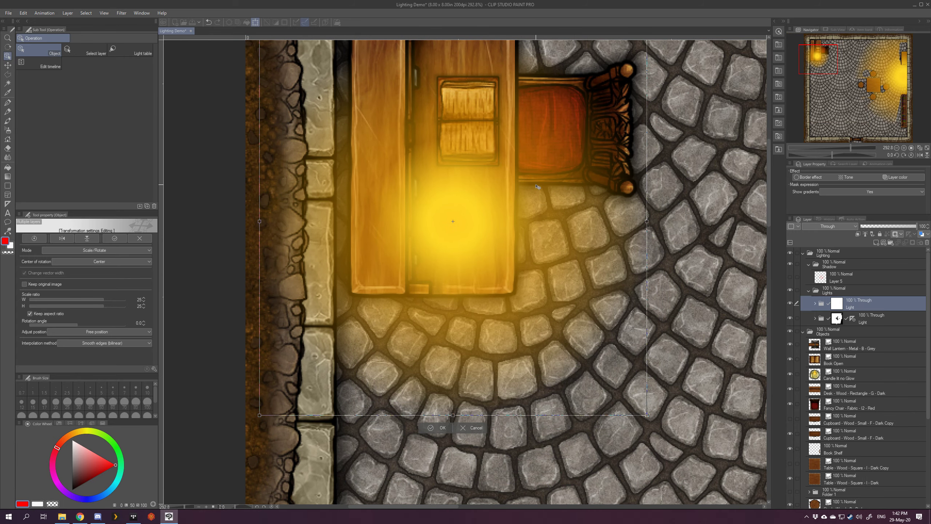
Reduce the candle light's scale to 22%, centre it over the candle and apply the transformation
scroll(537, 187, down, 3)
drag(394, 303, 421, 276)
scroll(583, 183, up, 3)
drag(458, 188, 430, 217)
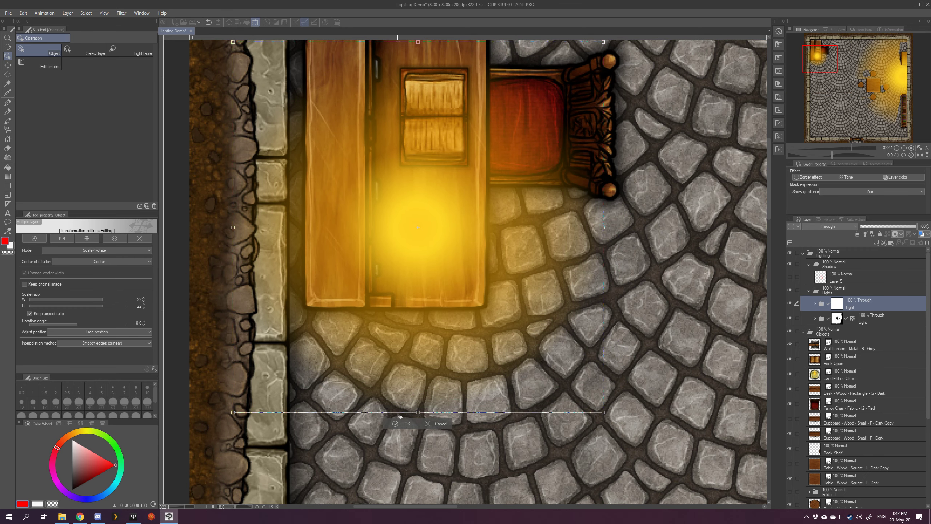
click(404, 424)
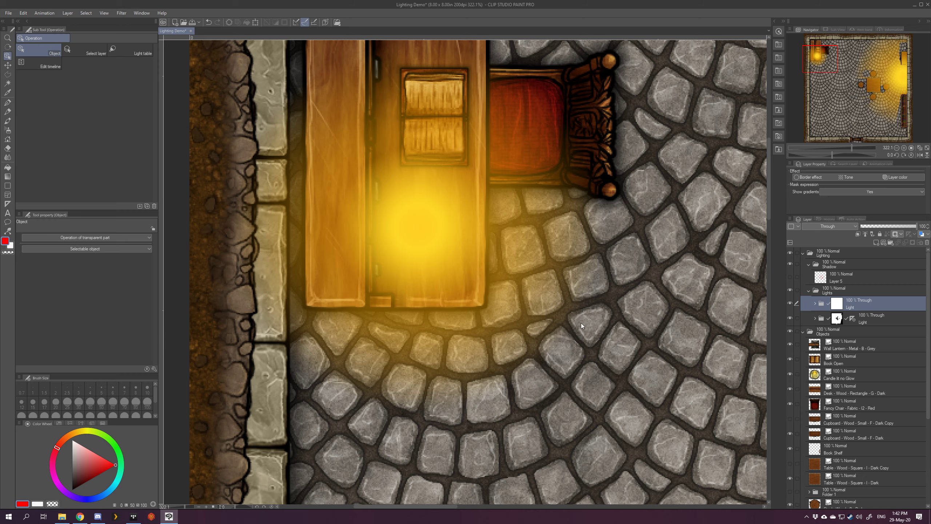
Outline the area around the desk's lower work surface with a polyline selection, delete the candle glow there from the mask, and deselect
scroll(561, 294, down, 3)
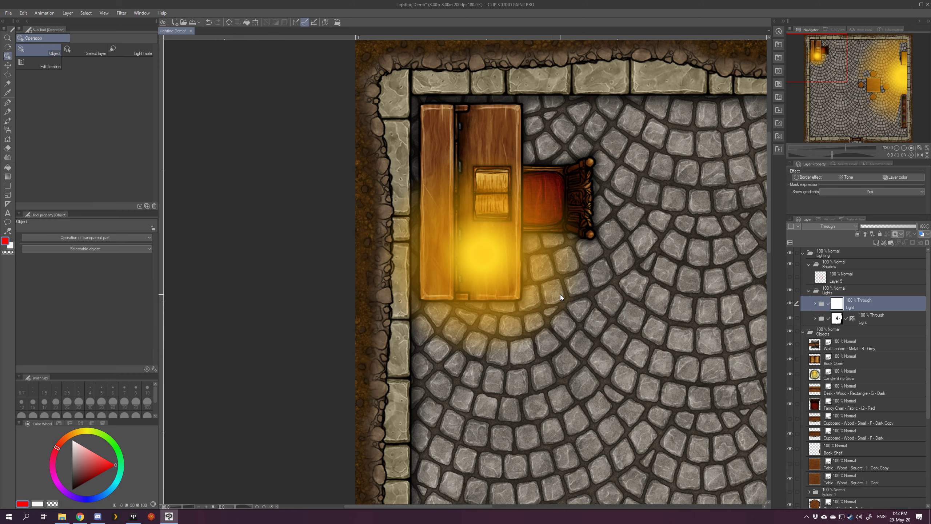
scroll(560, 294, down, 1)
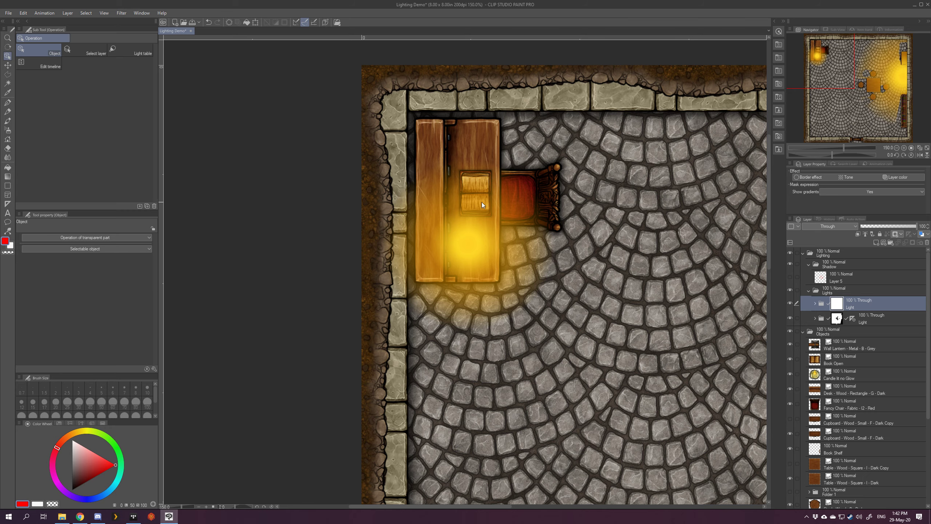
click(8, 74)
scroll(493, 224, up, 2)
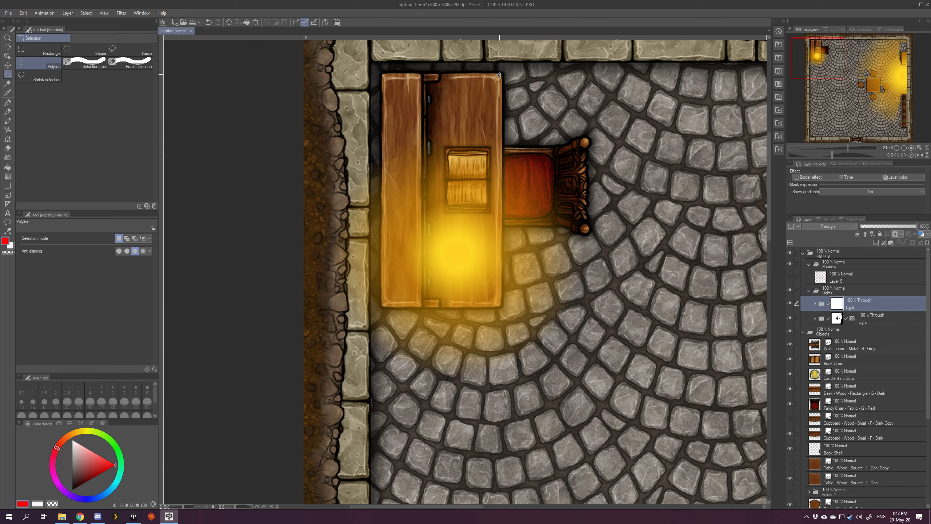
click(499, 75)
click(422, 306)
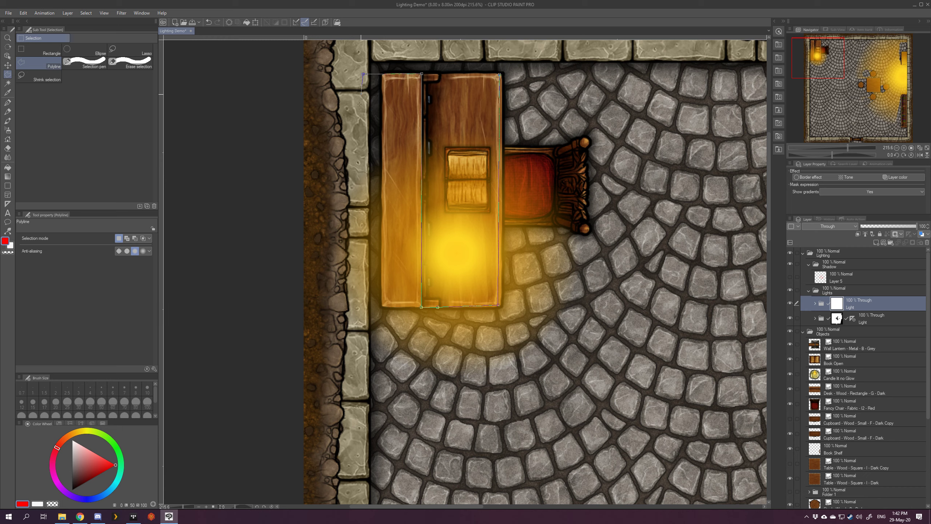
click(304, 252)
click(333, 438)
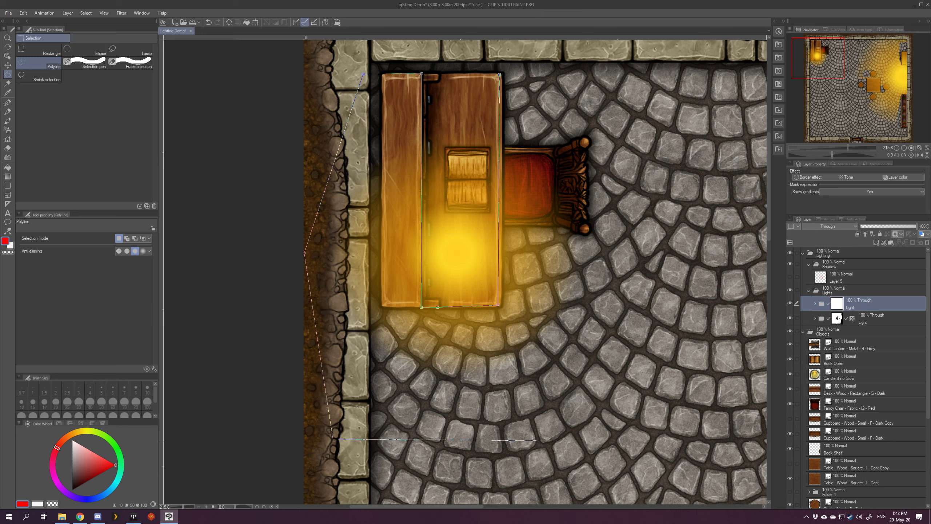
click(578, 437)
double_click(644, 318)
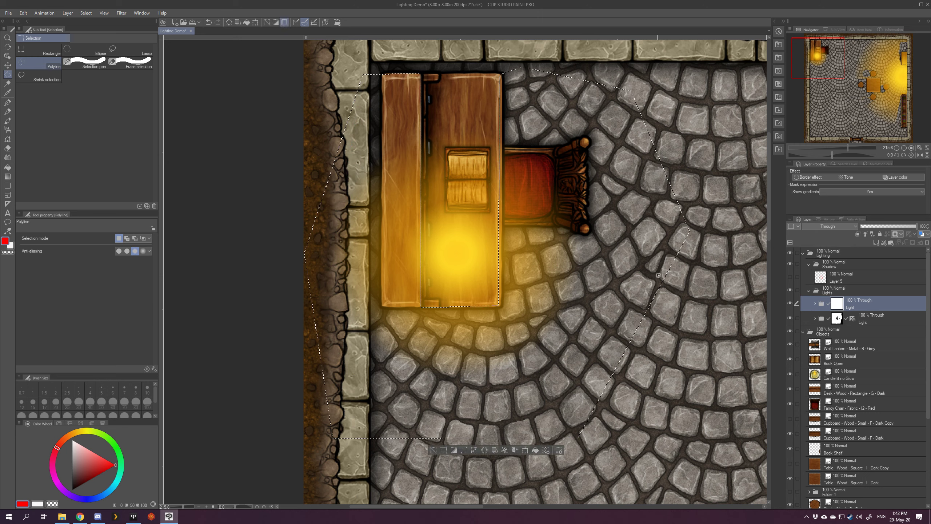
key(Delete)
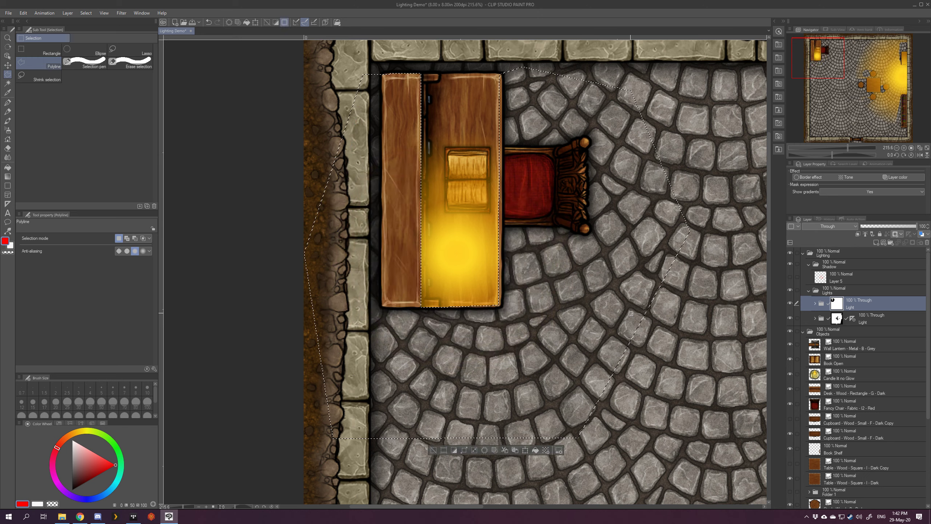
key(ctrl+d)
Erase the candle glow from the open book's centre fold and upper edge using the Soft airbrush at size 6 with transparent colour
scroll(424, 242, up, 3)
drag(611, 212, 566, 266)
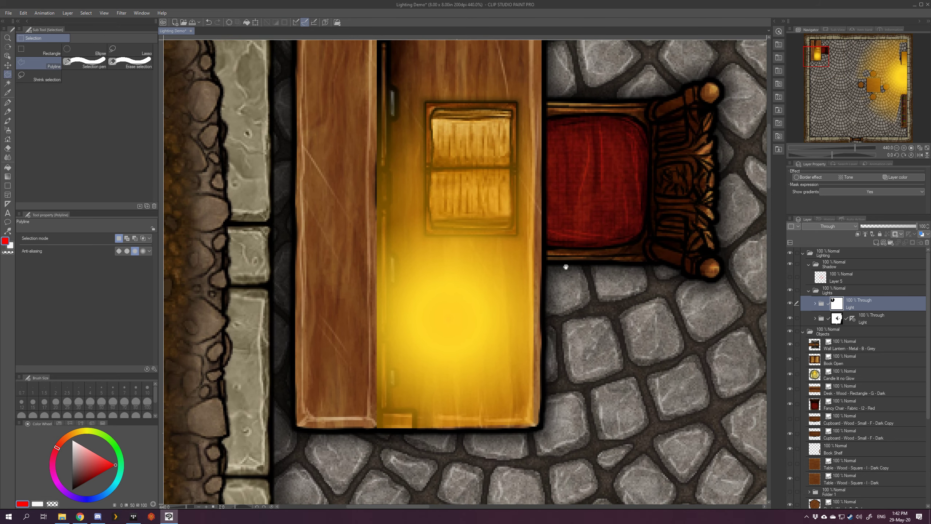
scroll(507, 243, down, 2)
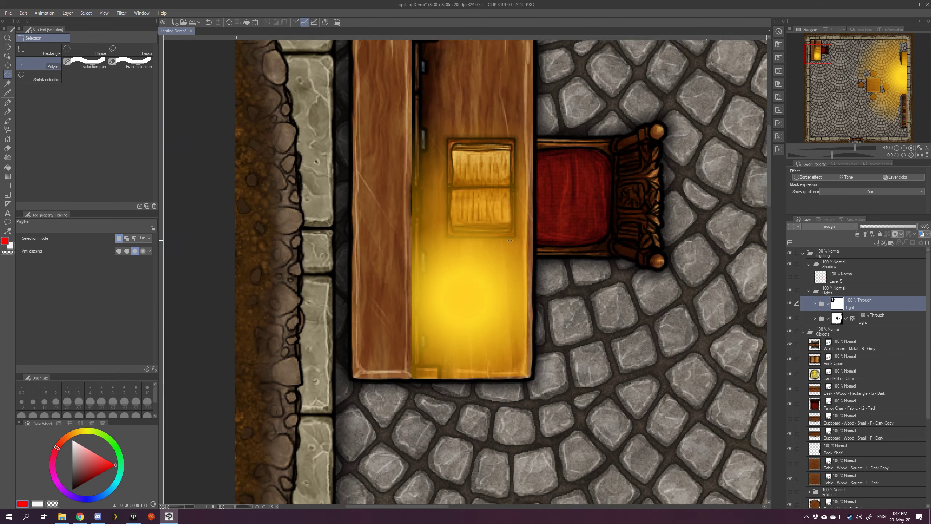
click(12, 132)
drag(588, 170, 525, 206)
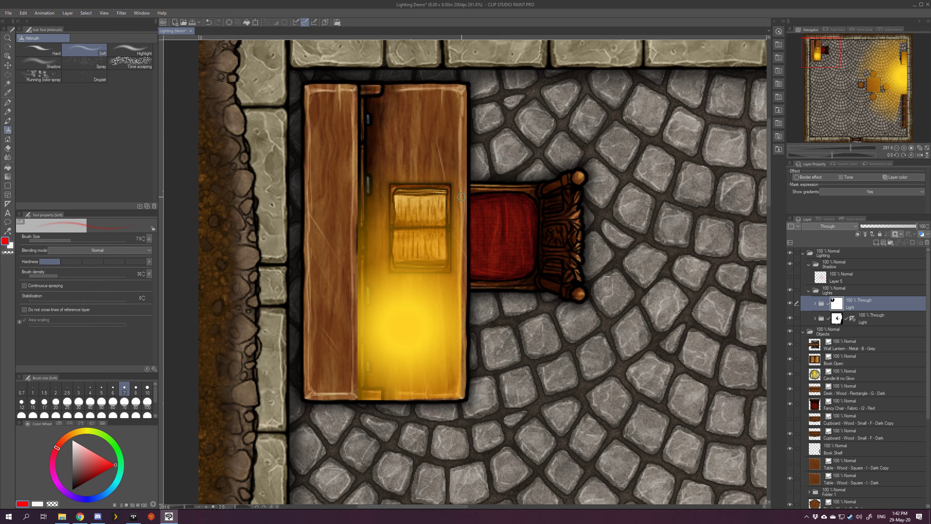
scroll(460, 198, up, 6)
drag(457, 197, 493, 222)
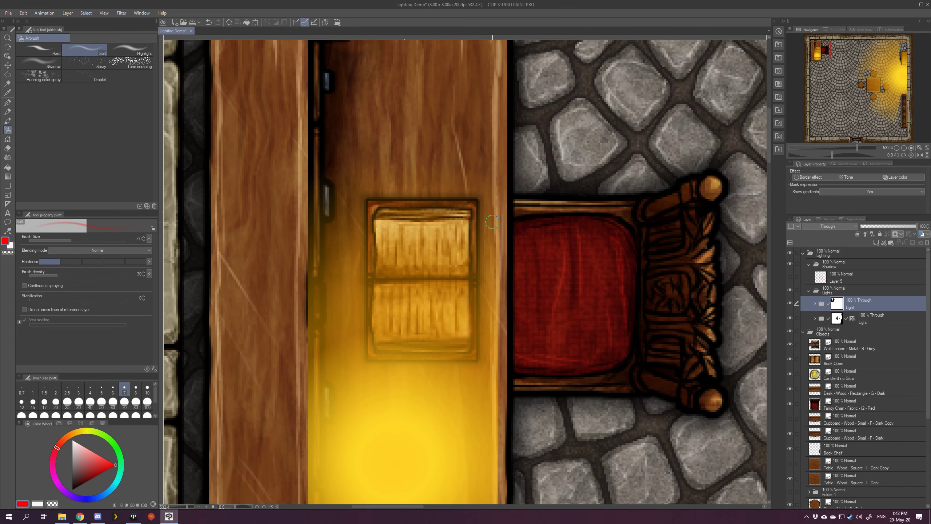
key(bracketleft)
drag(441, 279, 414, 278)
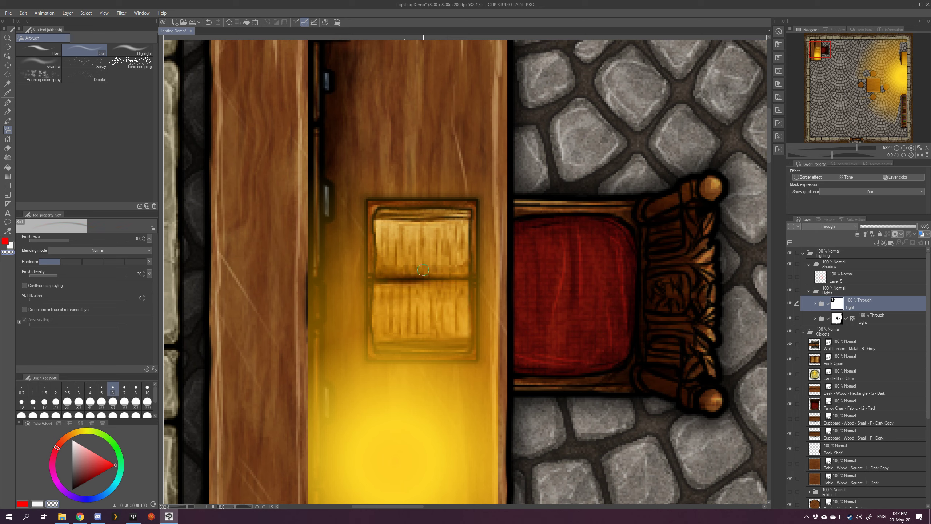
drag(379, 207, 427, 209)
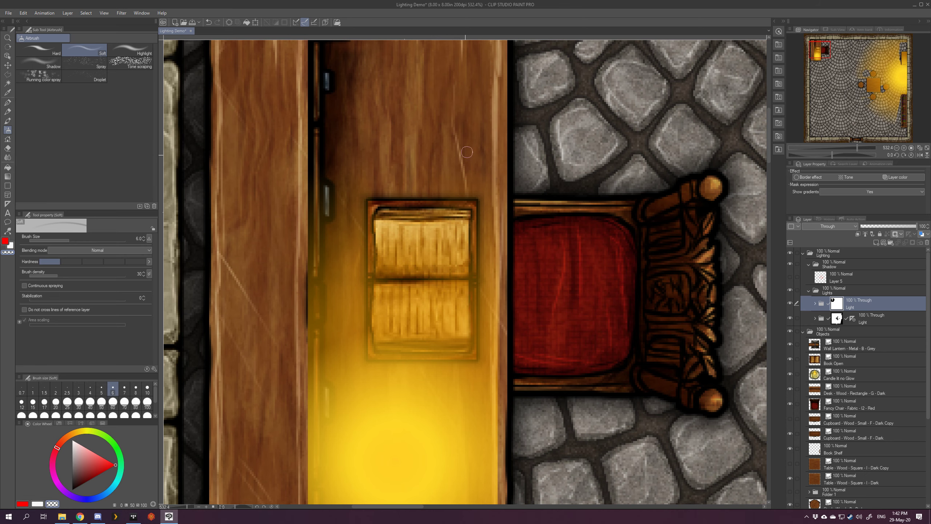
Airbrush the candle light's mask along the edge of the desk's raised shelf facing the candle
drag(385, 213, 428, 51)
drag(383, 194, 384, 210)
mouse_move(357, 149)
mouse_down()
mouse_move(359, 384)
mouse_move(354, 331)
mouse_up()
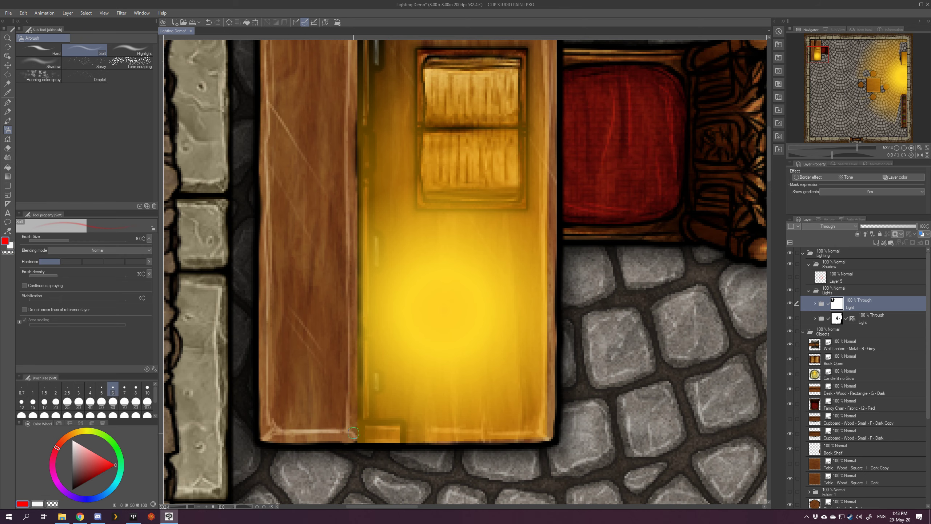
drag(351, 173, 344, 382)
drag(343, 247, 343, 410)
drag(341, 281, 337, 427)
drag(359, 189, 345, 315)
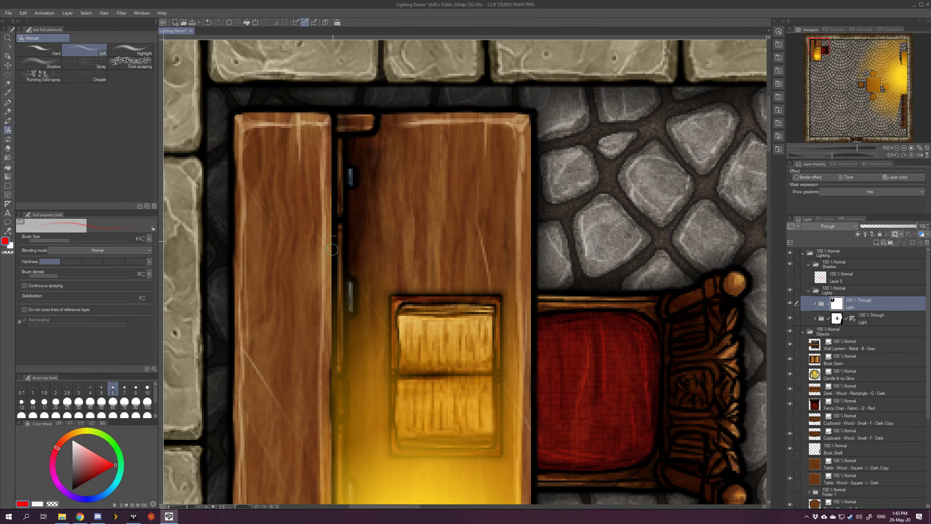
drag(485, 373, 460, 248)
drag(557, 360, 503, 237)
drag(550, 172, 520, 243)
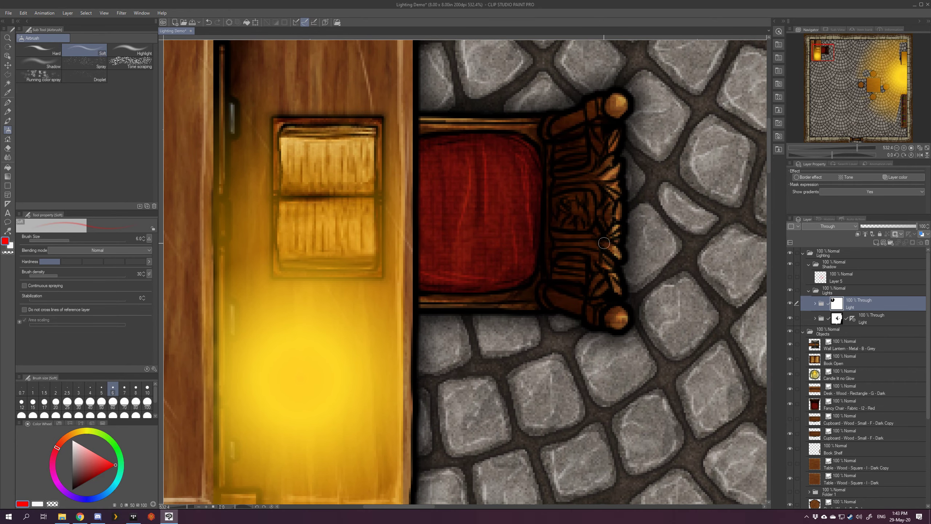
key(c)
key(c)
mouse_move(526, 274)
mouse_down()
mouse_move(496, 229)
mouse_move(492, 253)
mouse_move(620, 248)
mouse_up()
key(ctrl+z)
Reduce the airbrush to size 3 and erase the candle glow along both outer side edges of the open book
mouse_move(492, 184)
mouse_down()
mouse_move(519, 223)
mouse_move(519, 239)
mouse_move(493, 179)
mouse_up()
drag(504, 246, 495, 264)
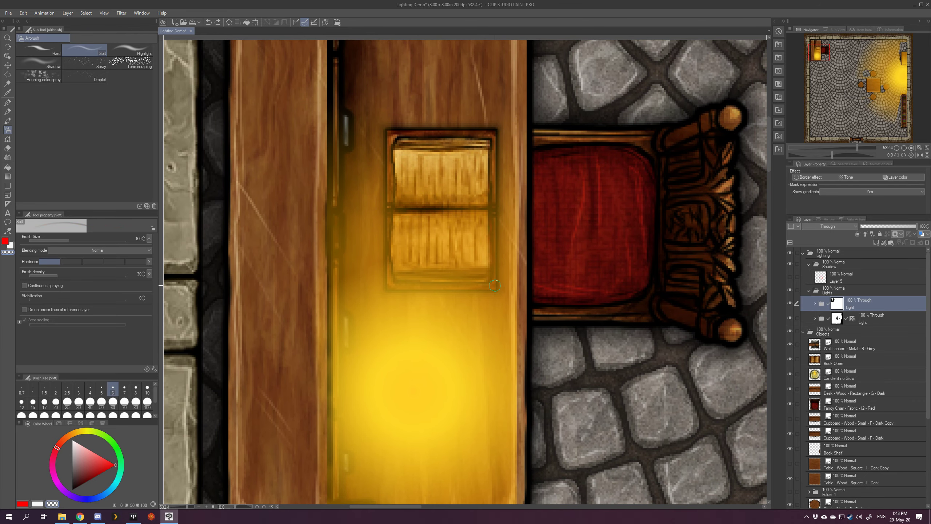
key(bracketleft)
key(bracketleft)
key(bracketleft)
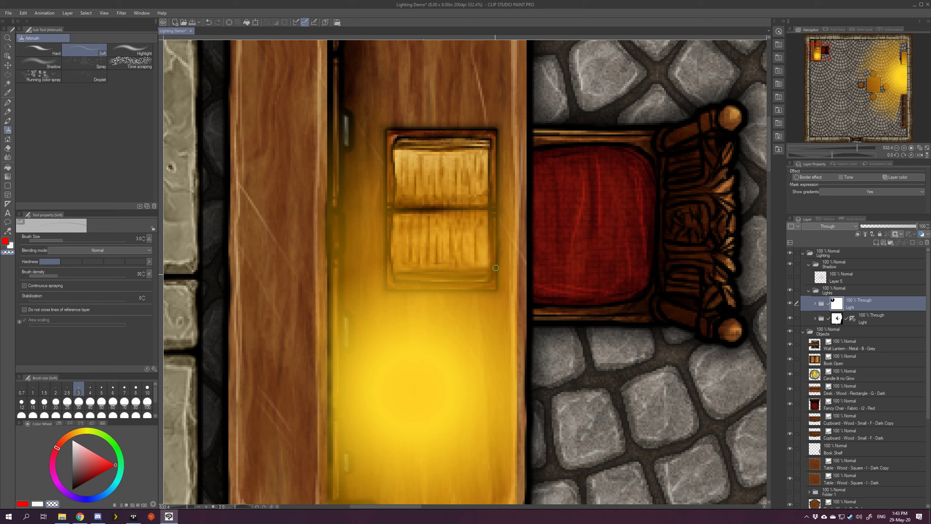
drag(496, 216, 494, 227)
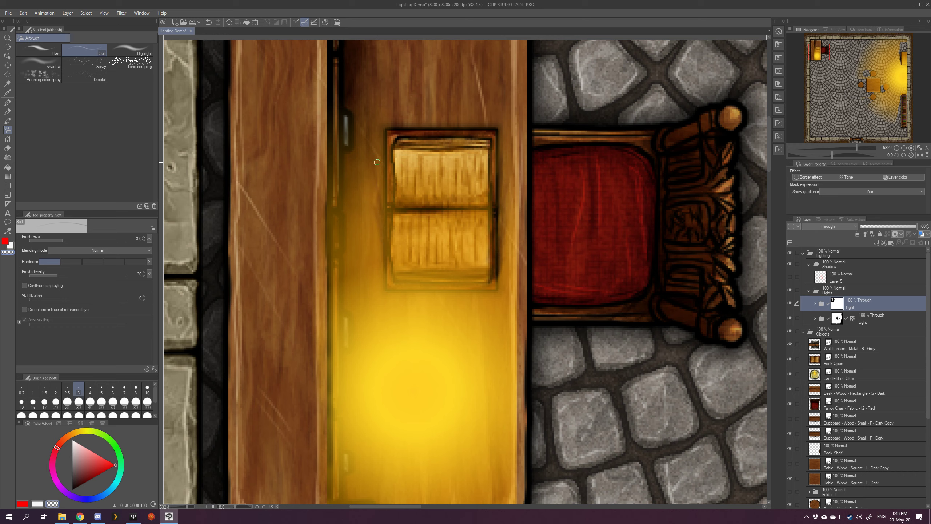
mouse_move(380, 171)
mouse_down()
mouse_move(385, 154)
mouse_move(383, 192)
mouse_up()
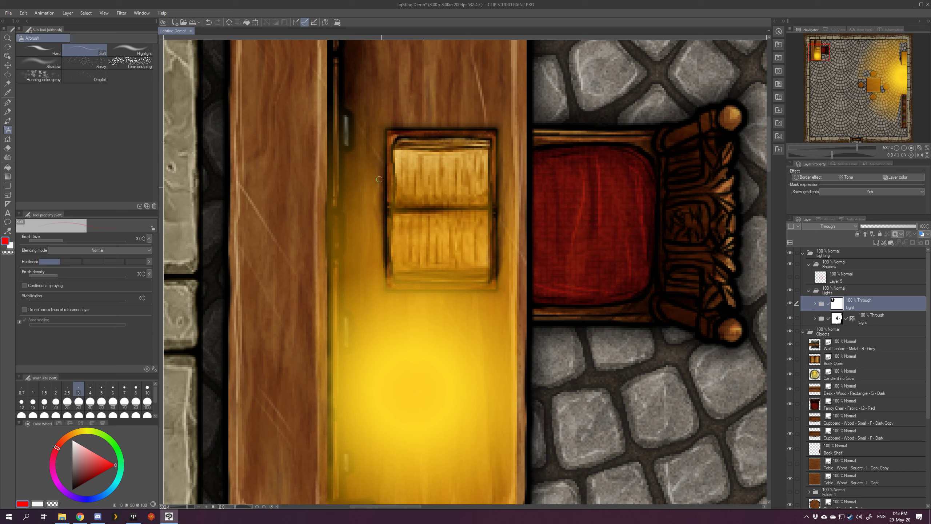
key(c)
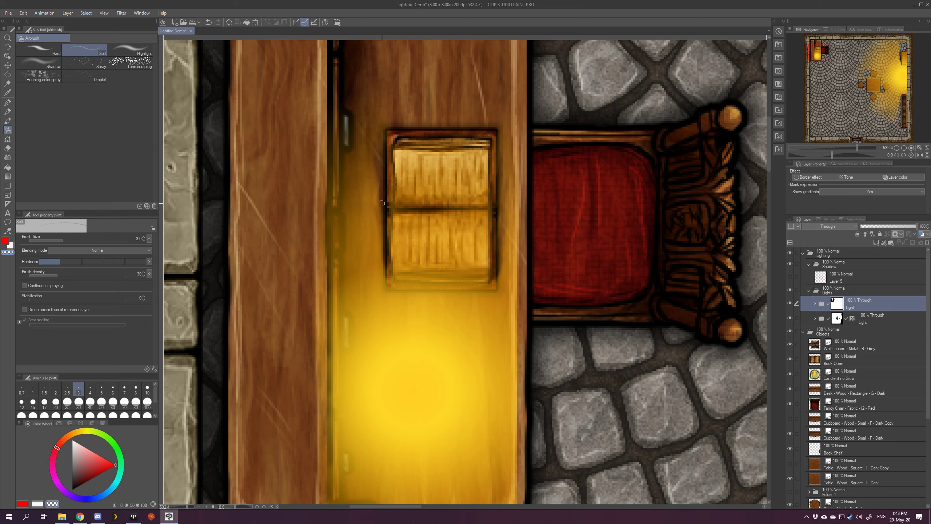
Check the masked candle glow over the whole desk and compare it with the lantern light across the room
drag(438, 286, 437, 98)
drag(469, 231, 449, 140)
drag(426, 54, 485, 120)
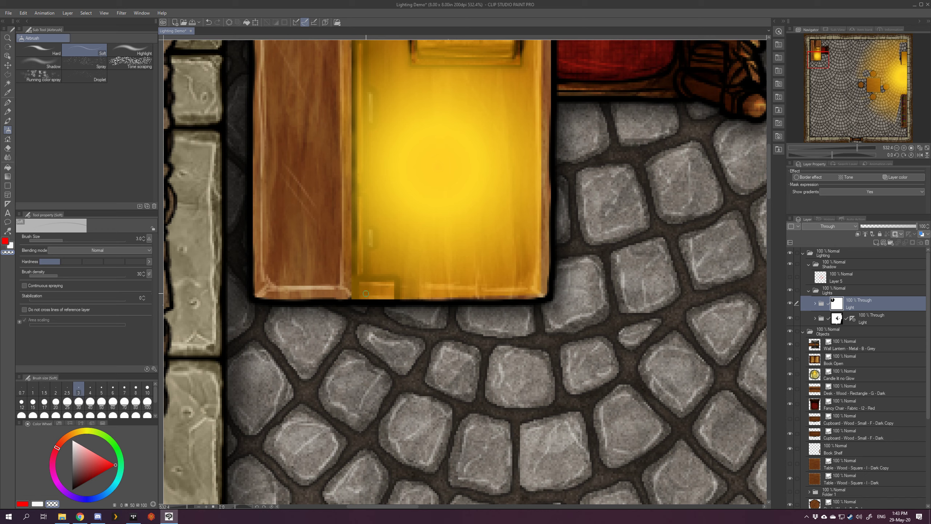
key(c)
drag(403, 241, 367, 345)
drag(412, 156, 436, 232)
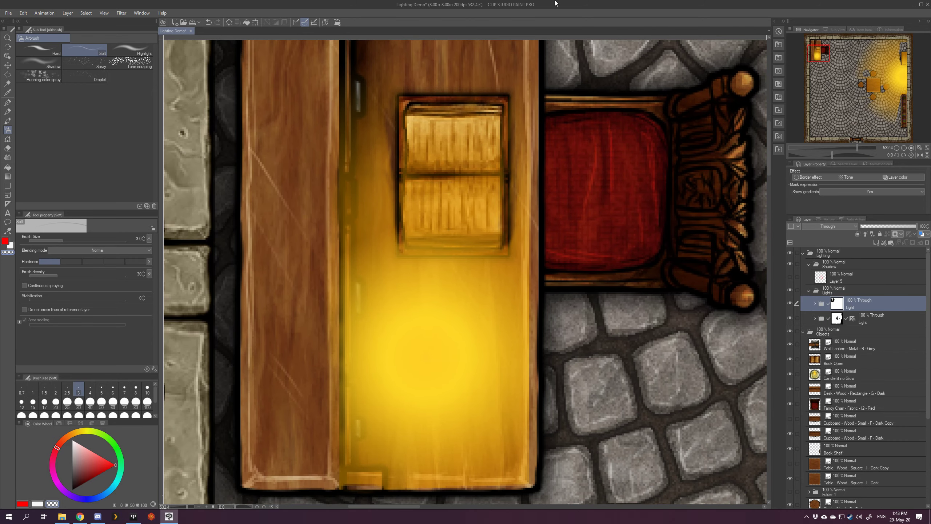
scroll(413, 210, down, 8)
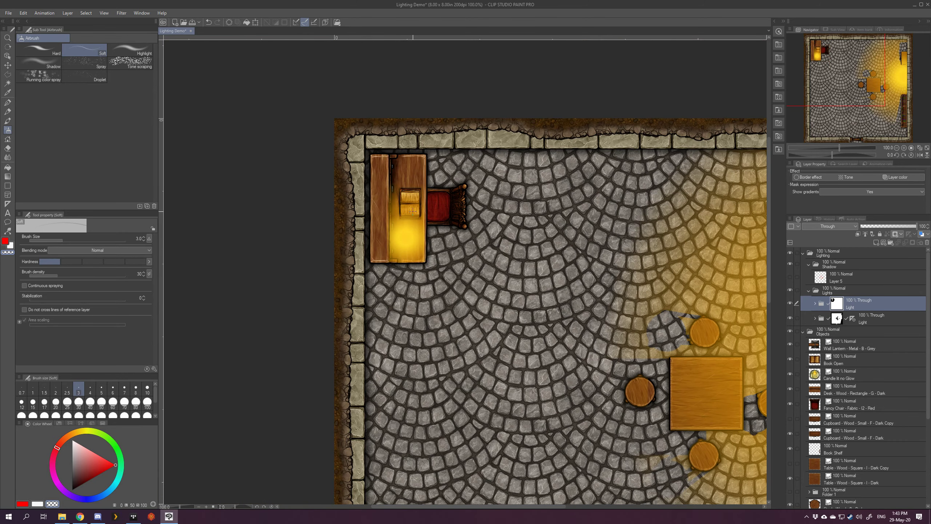
scroll(413, 211, down, 2)
scroll(412, 211, up, 3)
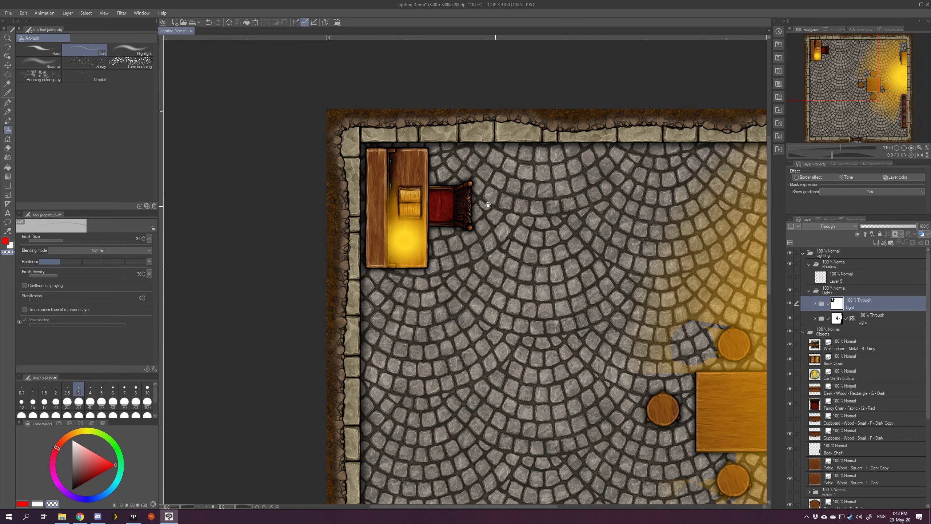
drag(487, 204, 351, 169)
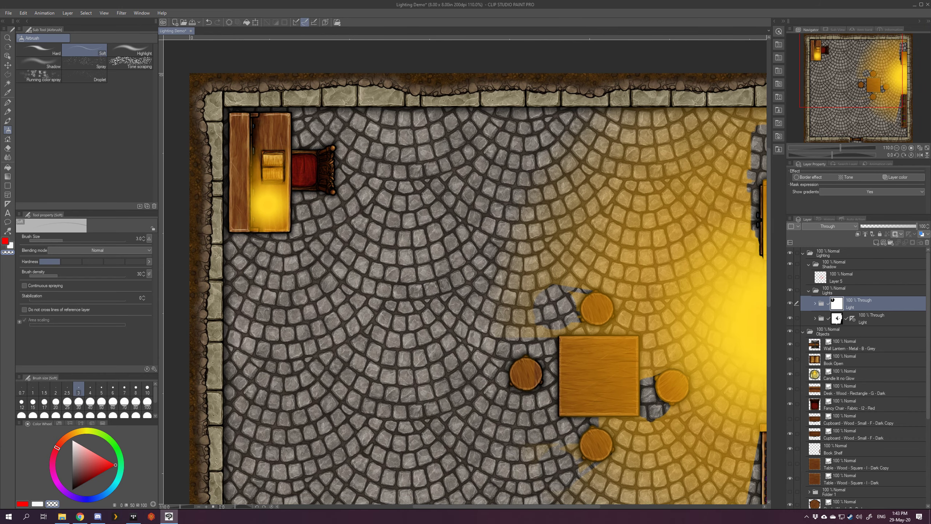
Set the Lights folder's blending mode to Through
click(876, 321)
click(872, 303)
click(872, 318)
click(872, 308)
click(854, 293)
click(835, 226)
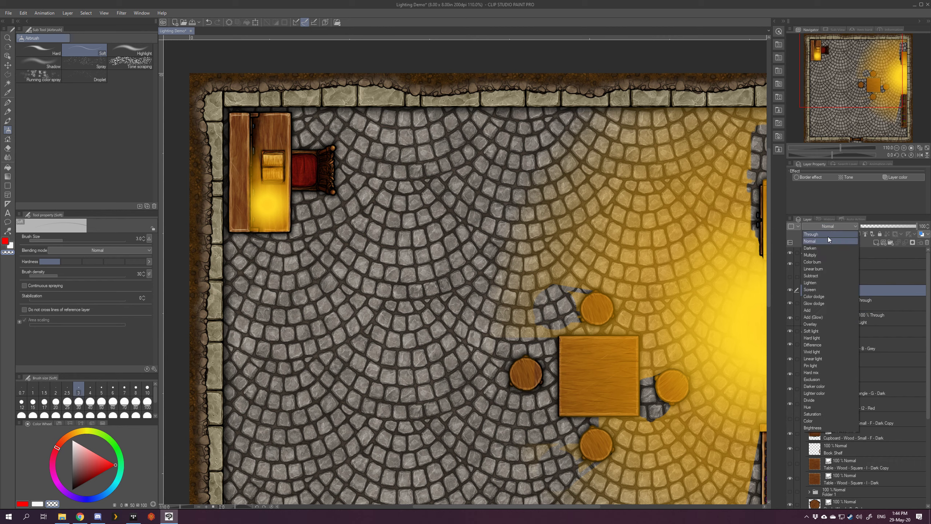
click(823, 234)
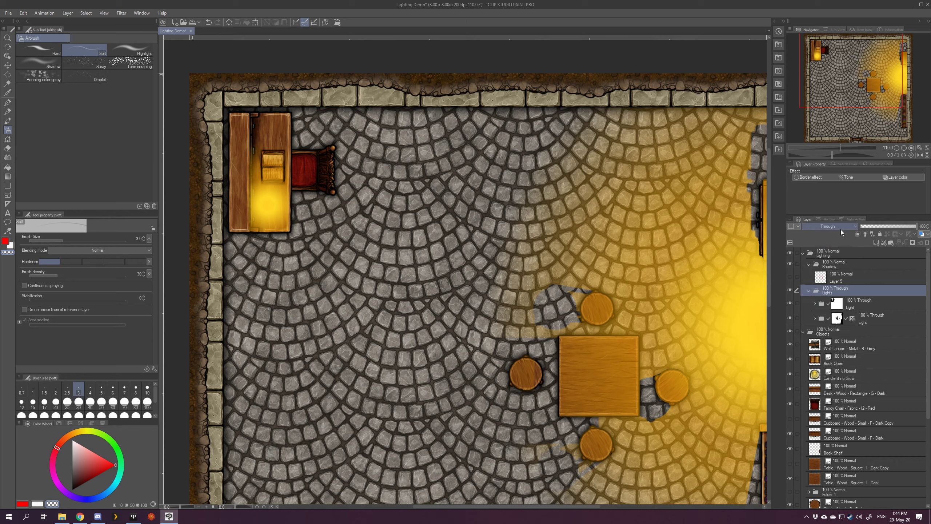
Set the parent Lighting folder's blending mode to Through
click(836, 253)
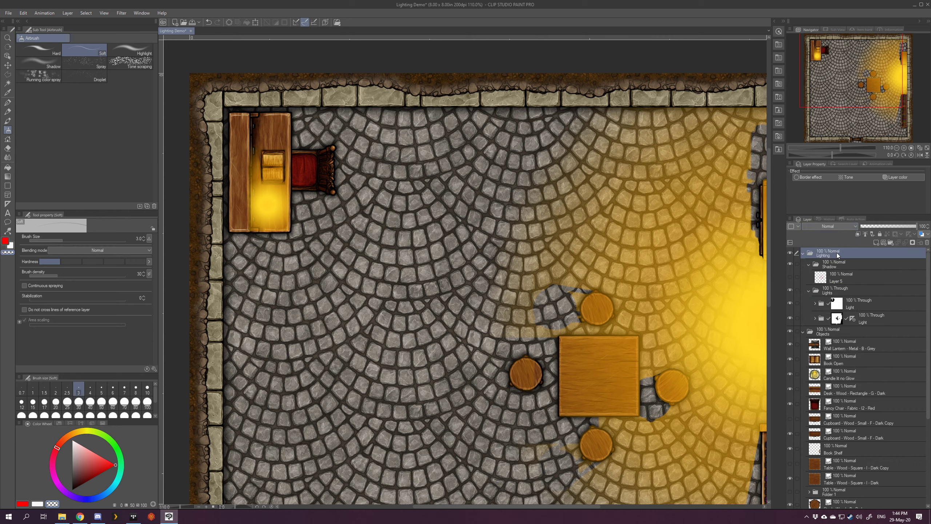
click(840, 227)
click(825, 235)
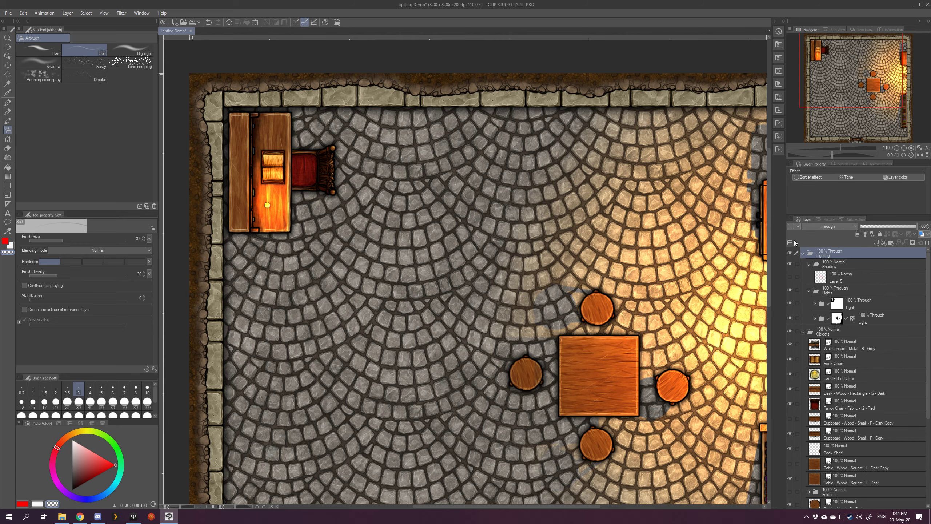
Lower the Lights folder's opacity to about 70% and review the lighting over the whole map
scroll(643, 221, down, 3)
drag(646, 242, 577, 201)
scroll(577, 202, up, 4)
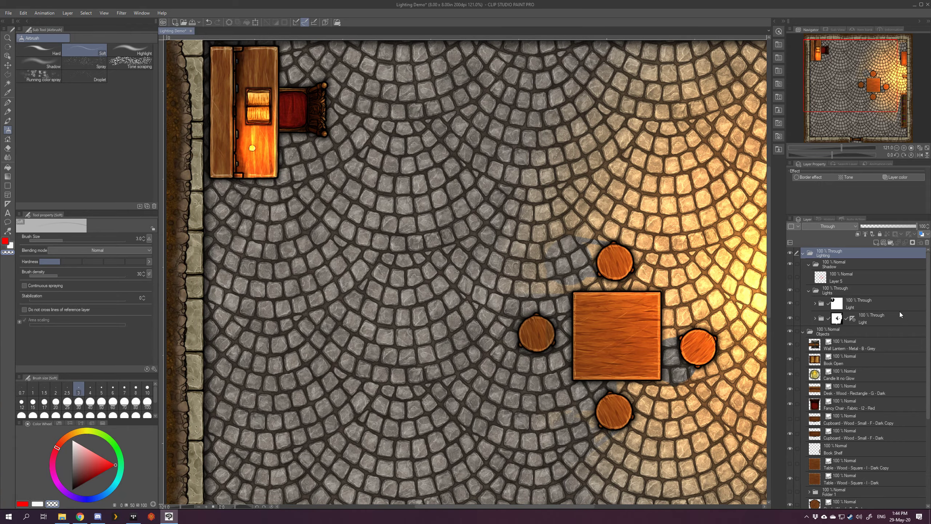
click(860, 291)
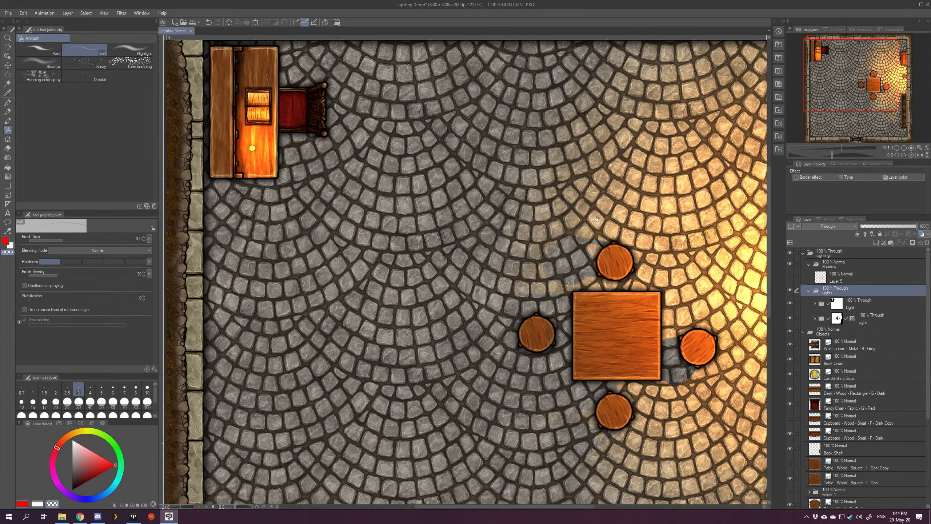
drag(691, 238, 593, 235)
scroll(593, 235, down, 3)
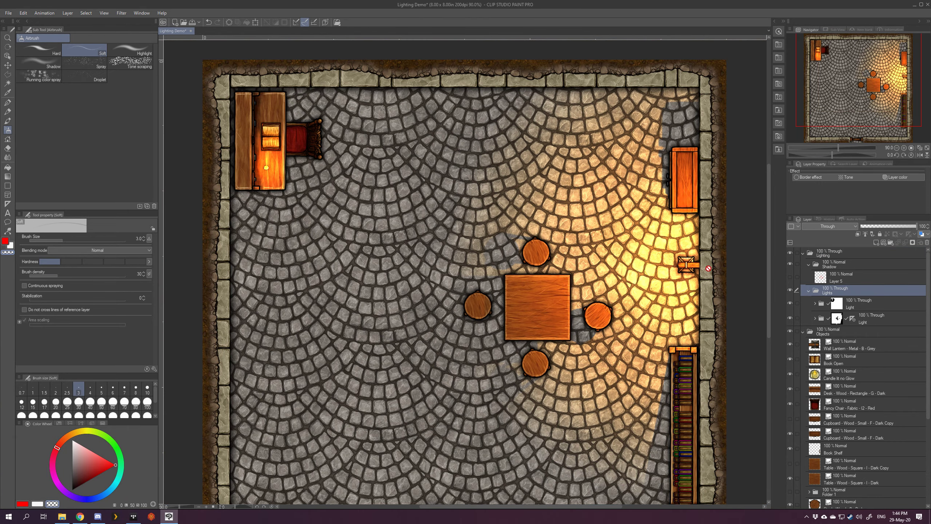
click(905, 226)
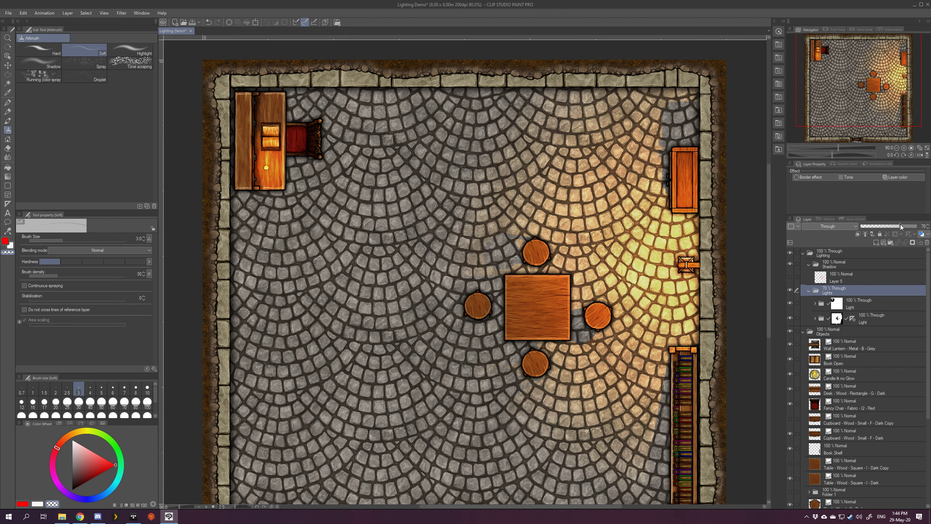
scroll(559, 258, down, 12)
scroll(559, 269, up, 12)
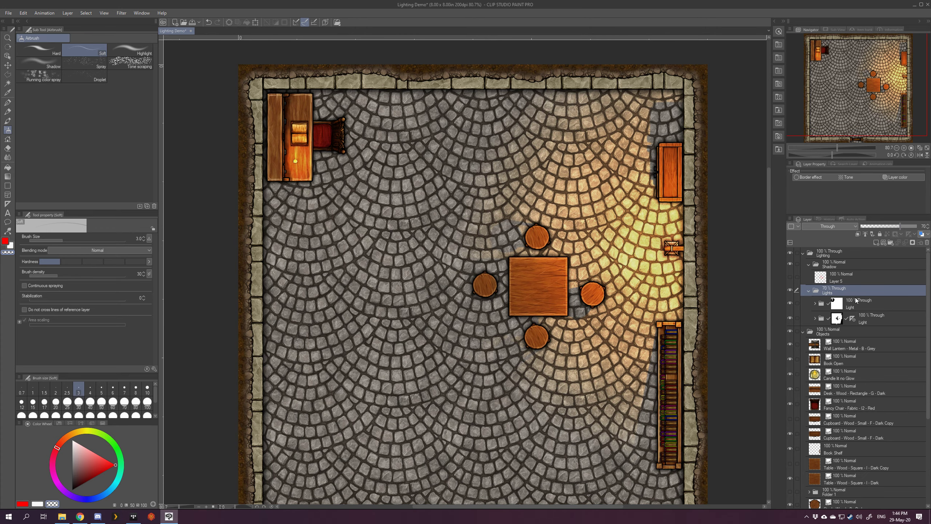
Add a new layer above Layer 5 in the Shadow folder and fill it with a near-black blue
click(821, 276)
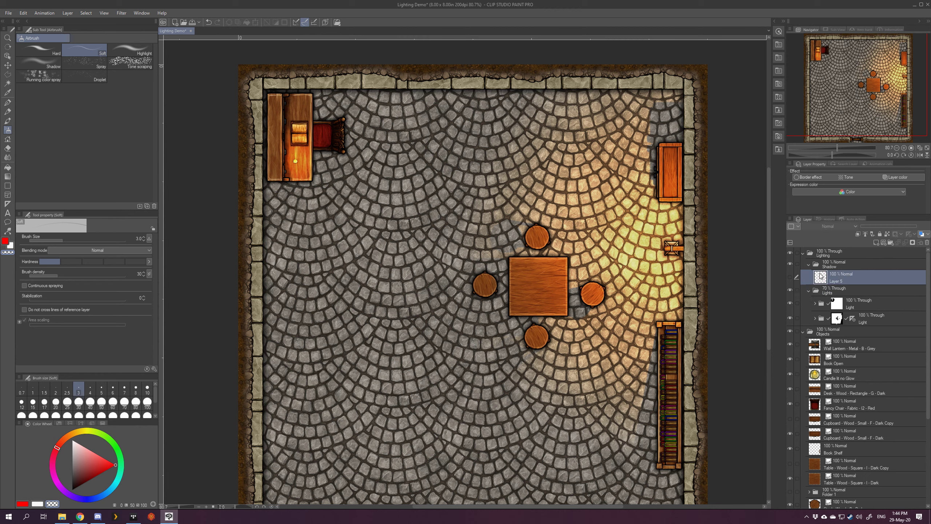
click(876, 241)
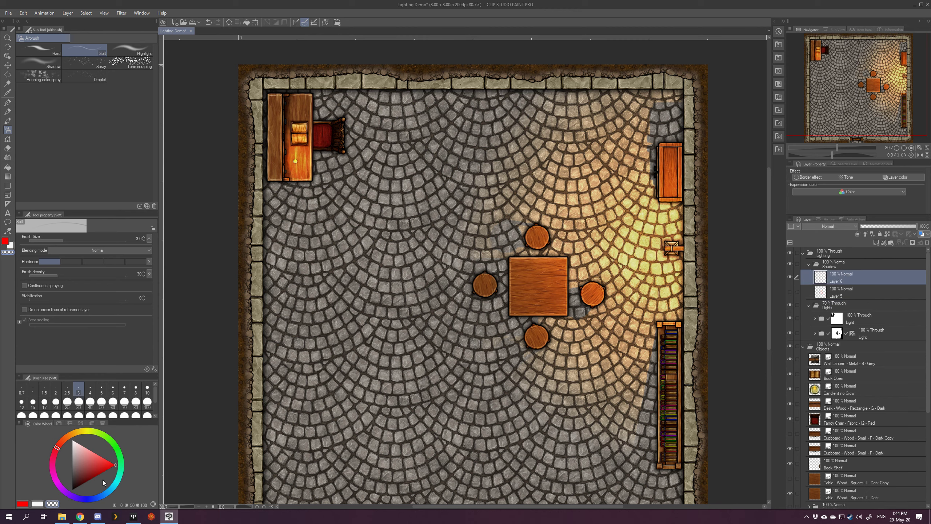
drag(99, 476, 72, 490)
click(87, 499)
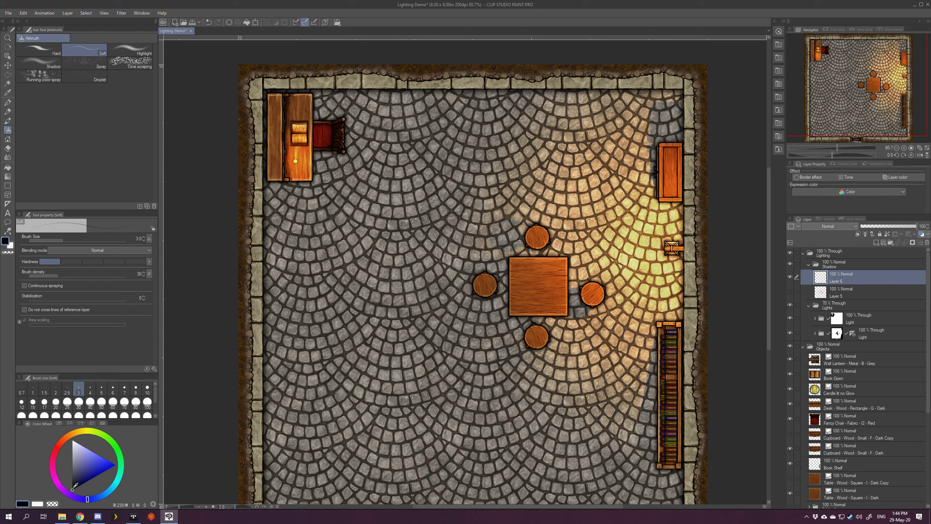
click(75, 489)
key(alt+BackSpace)
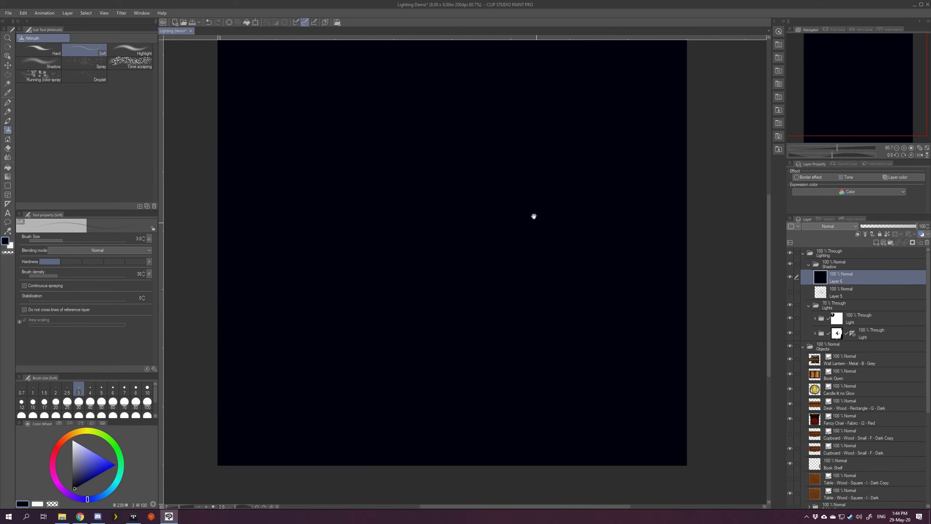
Lower the dark blue shadow layer's opacity to 40% and check the darkened room as a whole
click(882, 225)
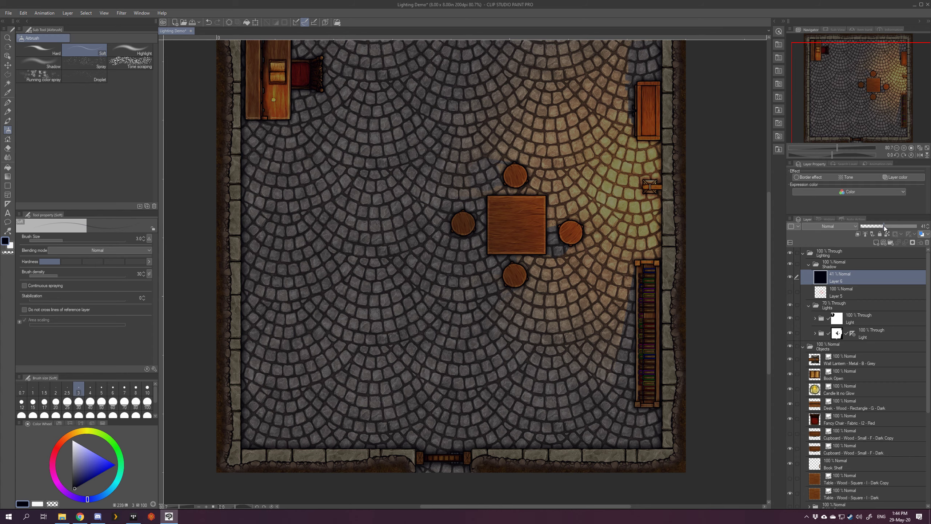
scroll(552, 206, down, 6)
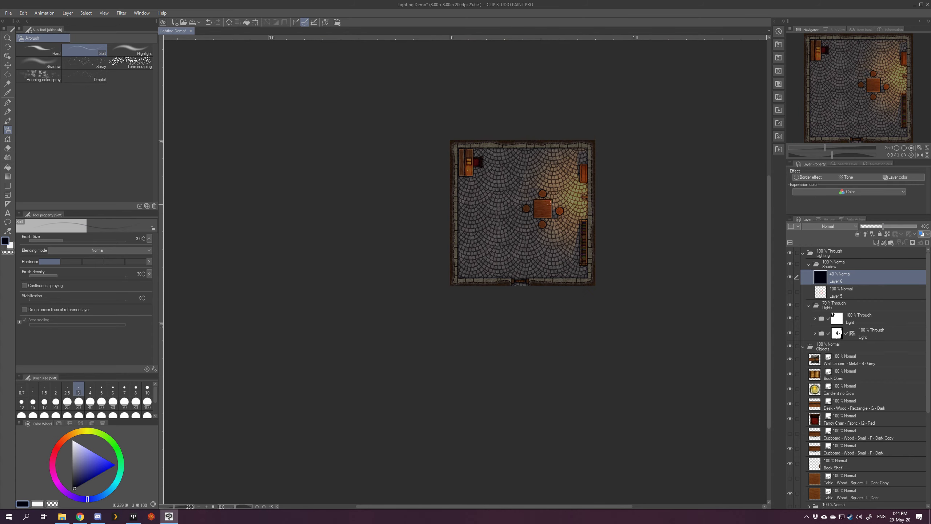
scroll(553, 206, up, 3)
drag(552, 207, 586, 223)
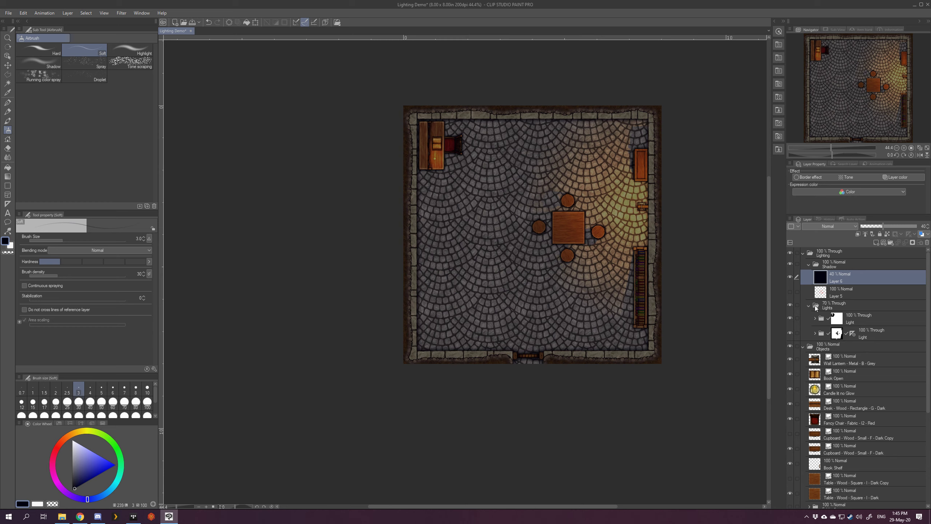
Load the Lights folder's contents as a selection, erase that area from the dark shadow layer twice, and deselect
ctrl+click(816, 308)
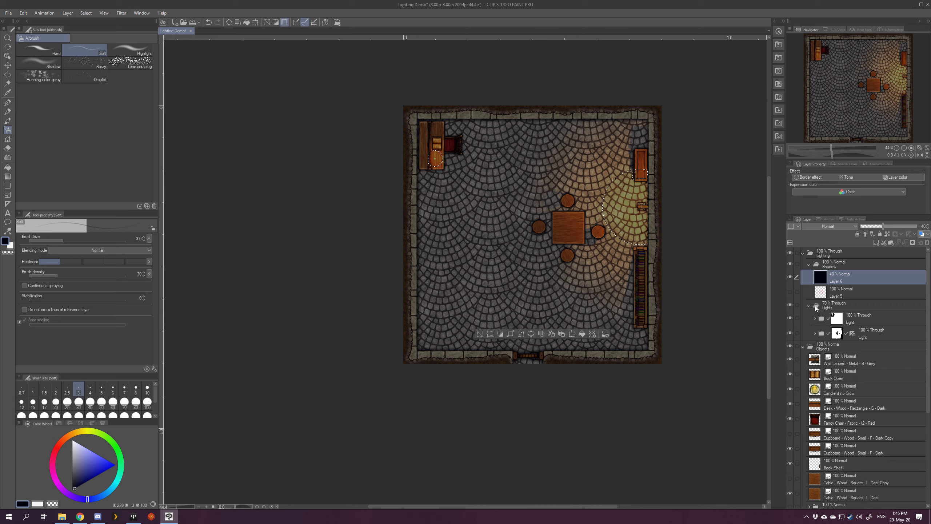
scroll(571, 221, up, 2)
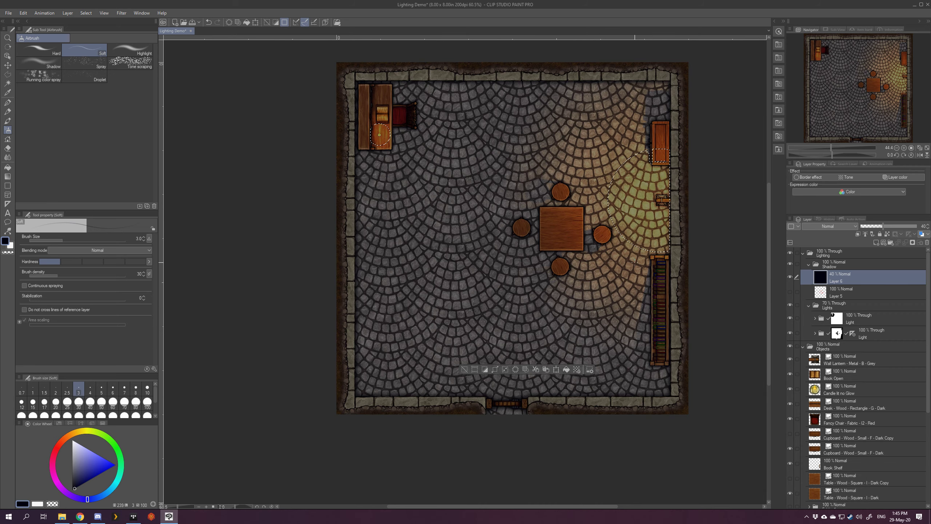
drag(570, 221, 547, 227)
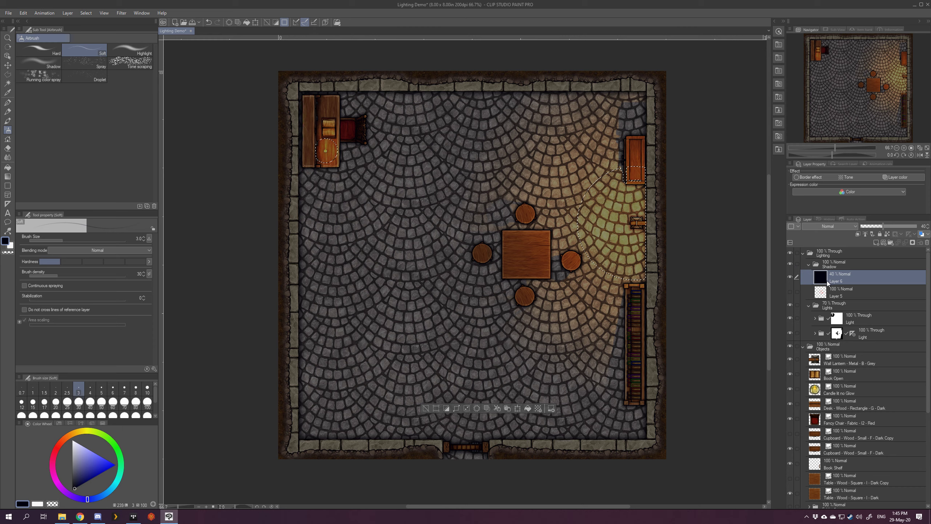
key(Delete)
key(Delete)
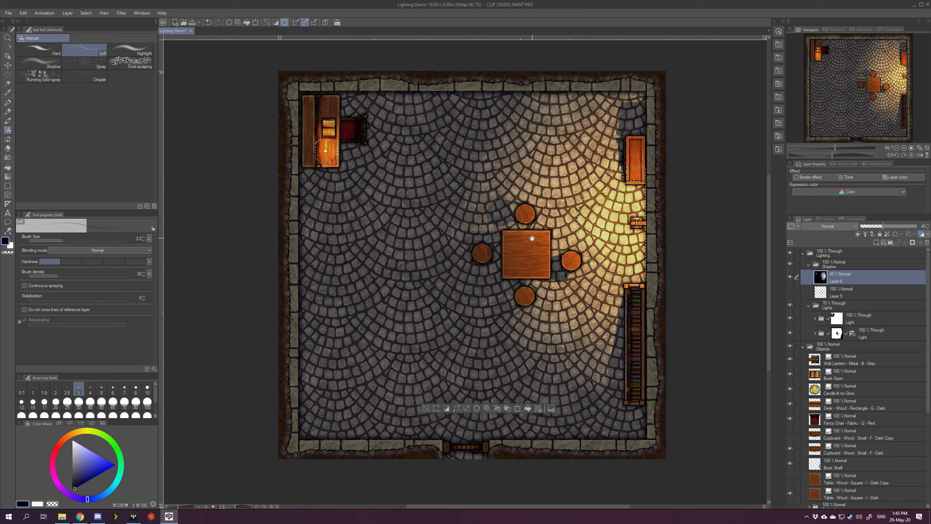
key(ctrl+d)
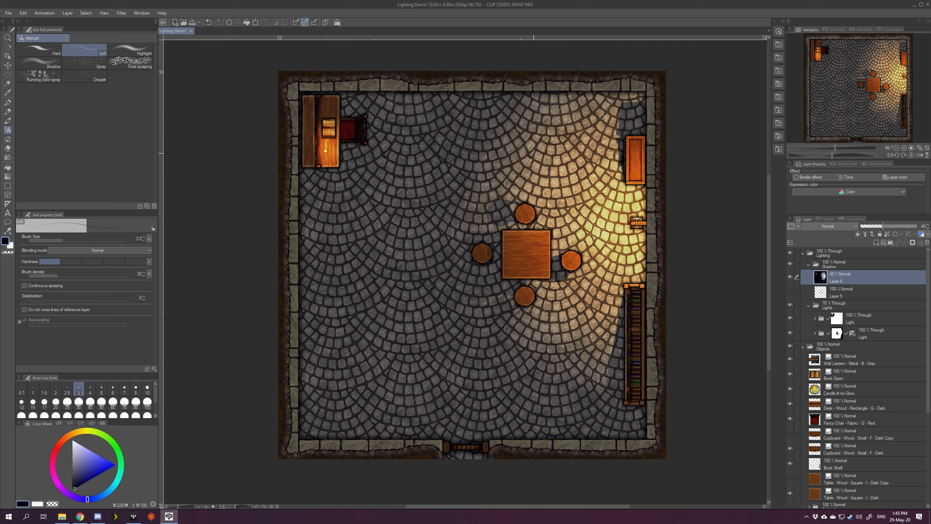
Examine the candle-lit desk up close and compare the lit and shadowed areas across the whole map
drag(569, 254, 583, 240)
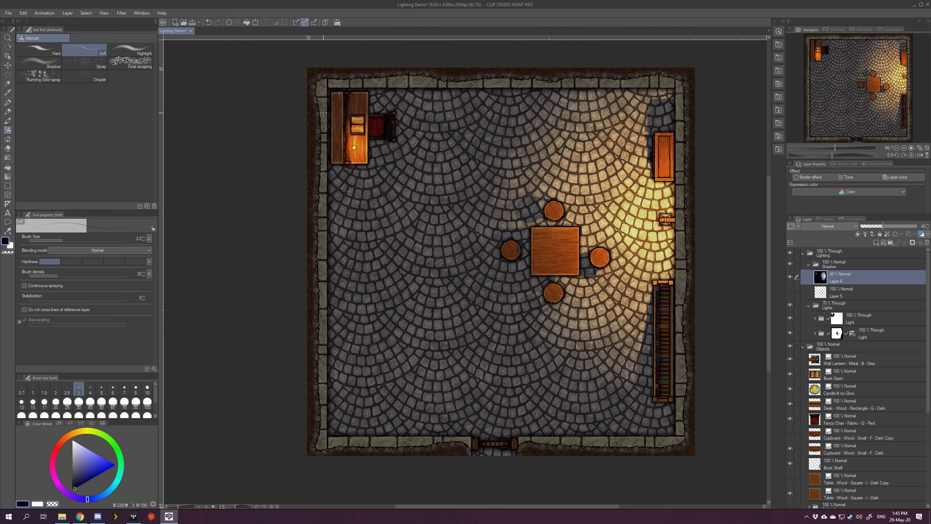
scroll(375, 151, up, 8)
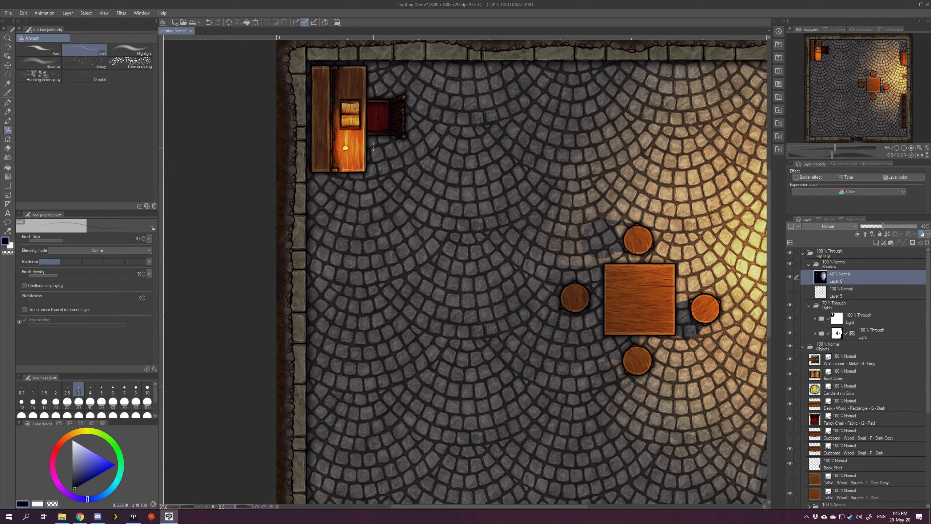
scroll(463, 210, down, 10)
drag(608, 288, 574, 251)
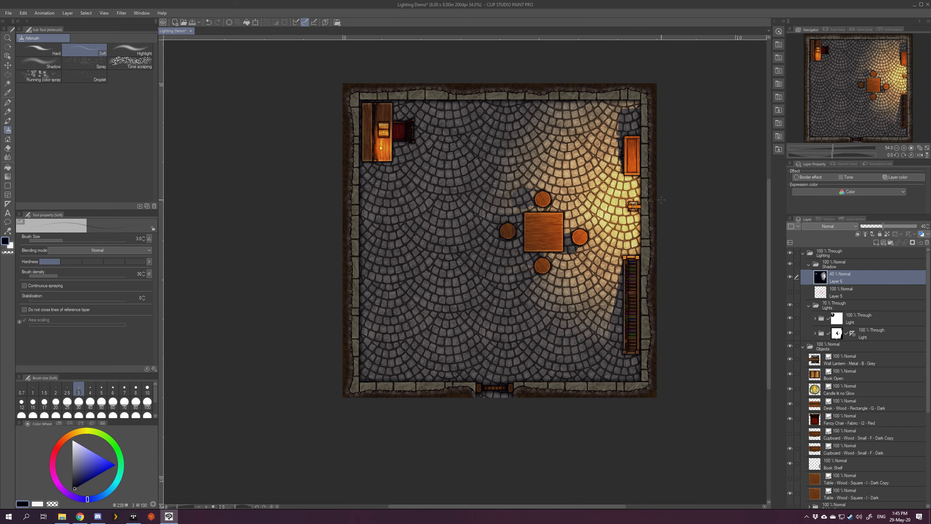
scroll(661, 200, down, 2)
scroll(588, 201, up, 2)
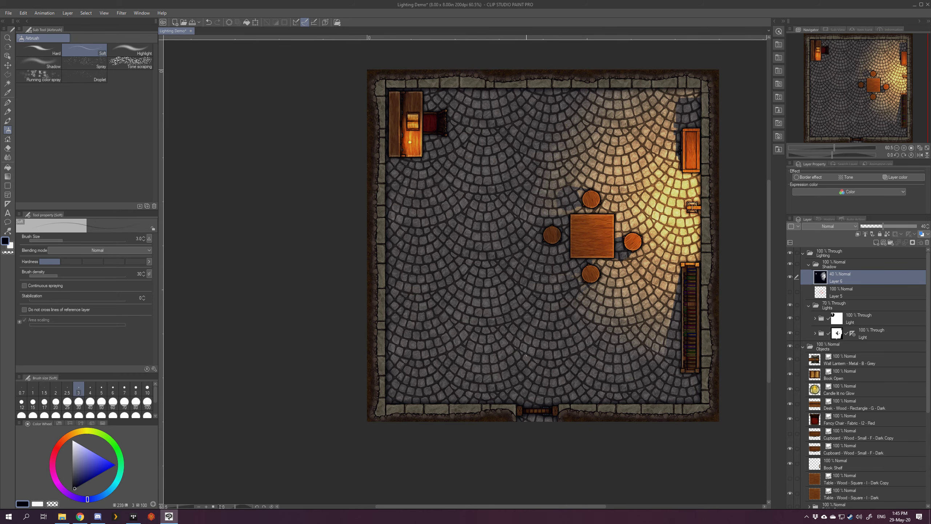
drag(593, 234, 544, 236)
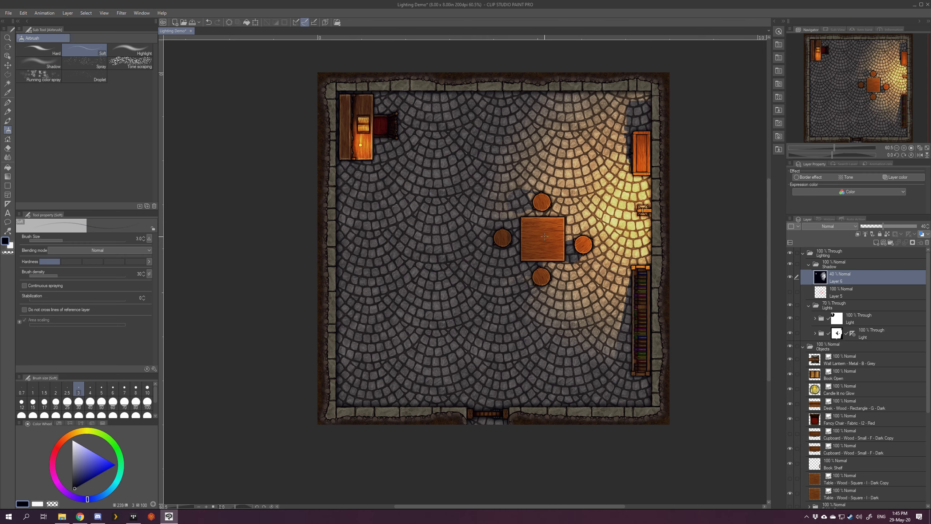